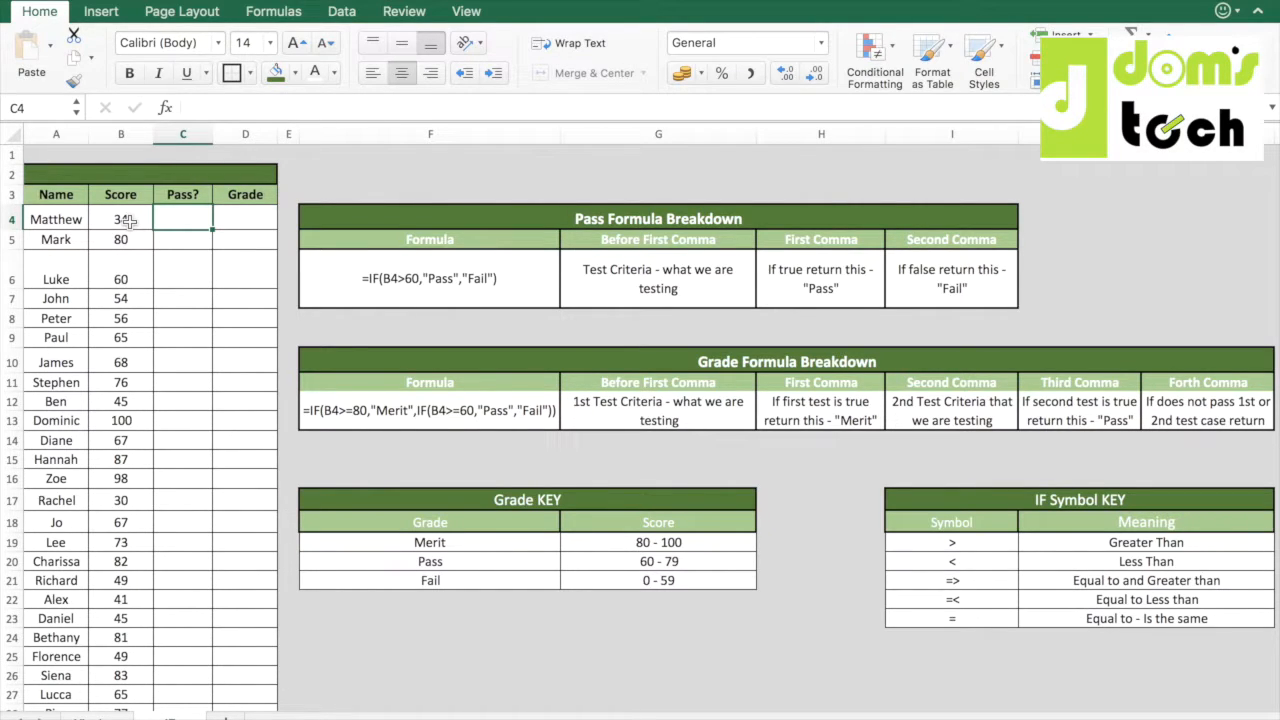
Step: Enter the formula =IF(B4>60,"Pass","Fail") in C4, following the Pass Formula Breakdown table
{"action": "left_click", "coordinate": [466, 283]}
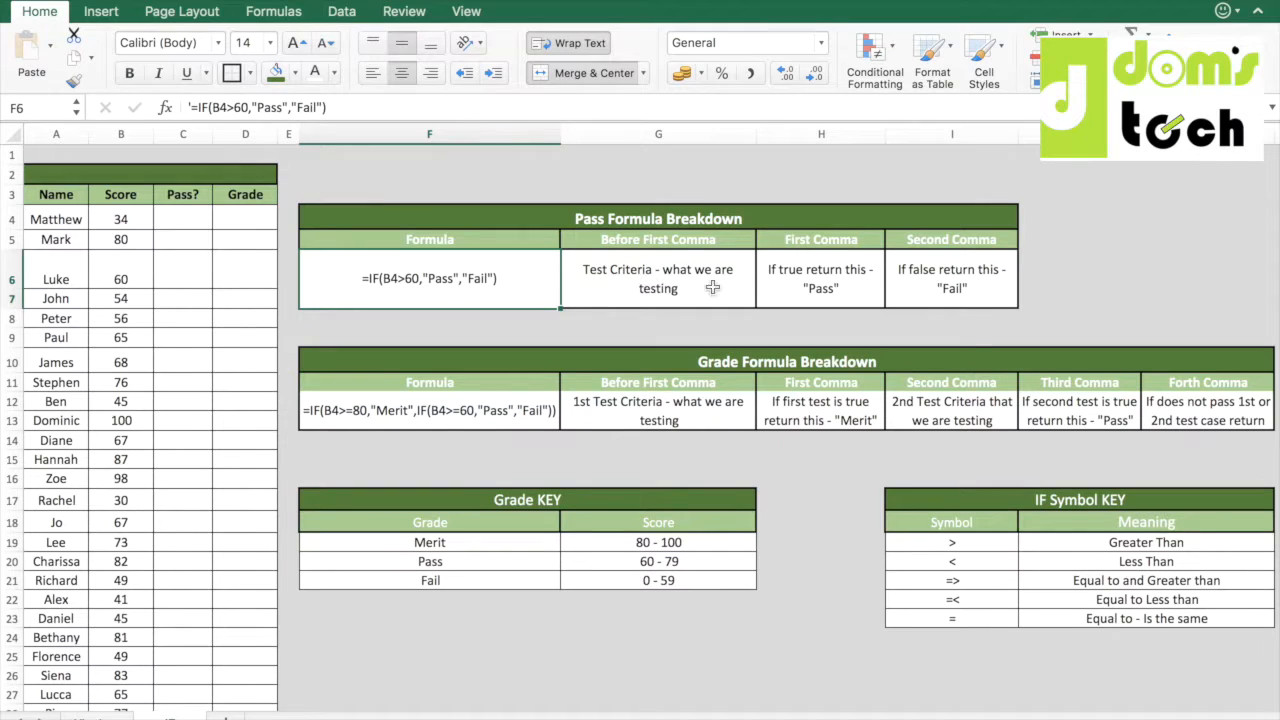
{"action": "left_click", "coordinate": [799, 283]}
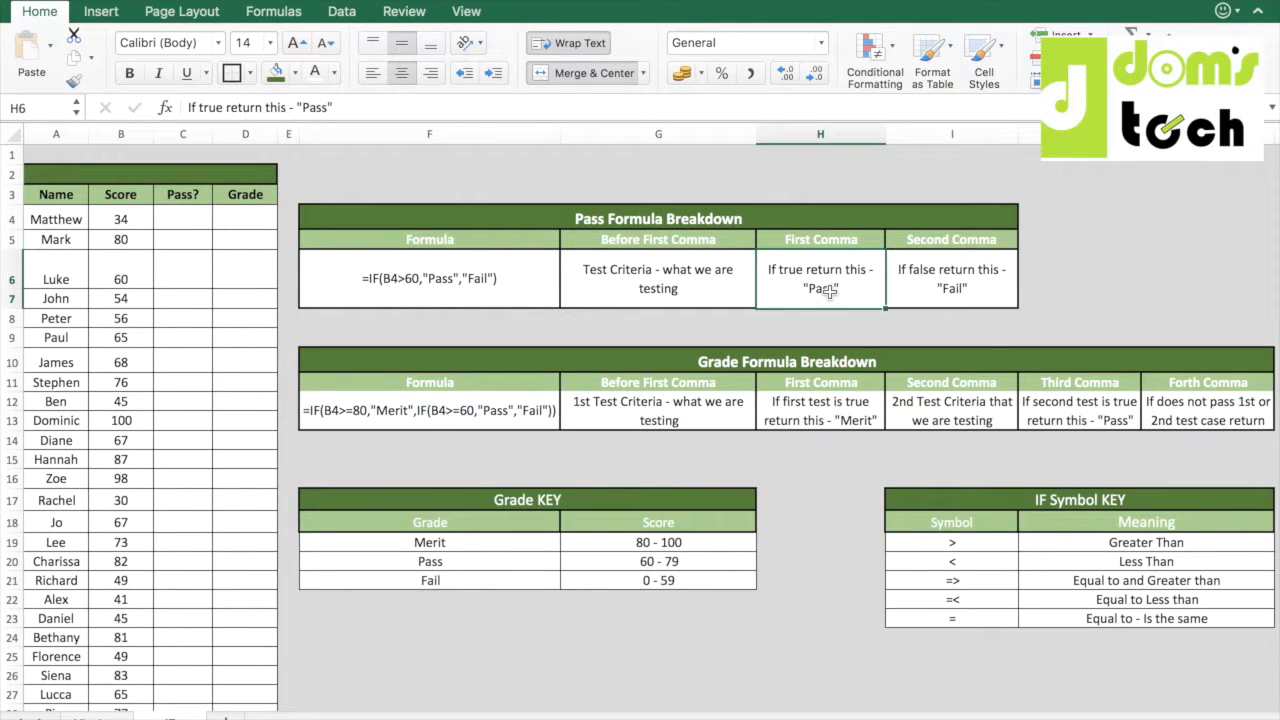
{"action": "left_click", "coordinate": [938, 279]}
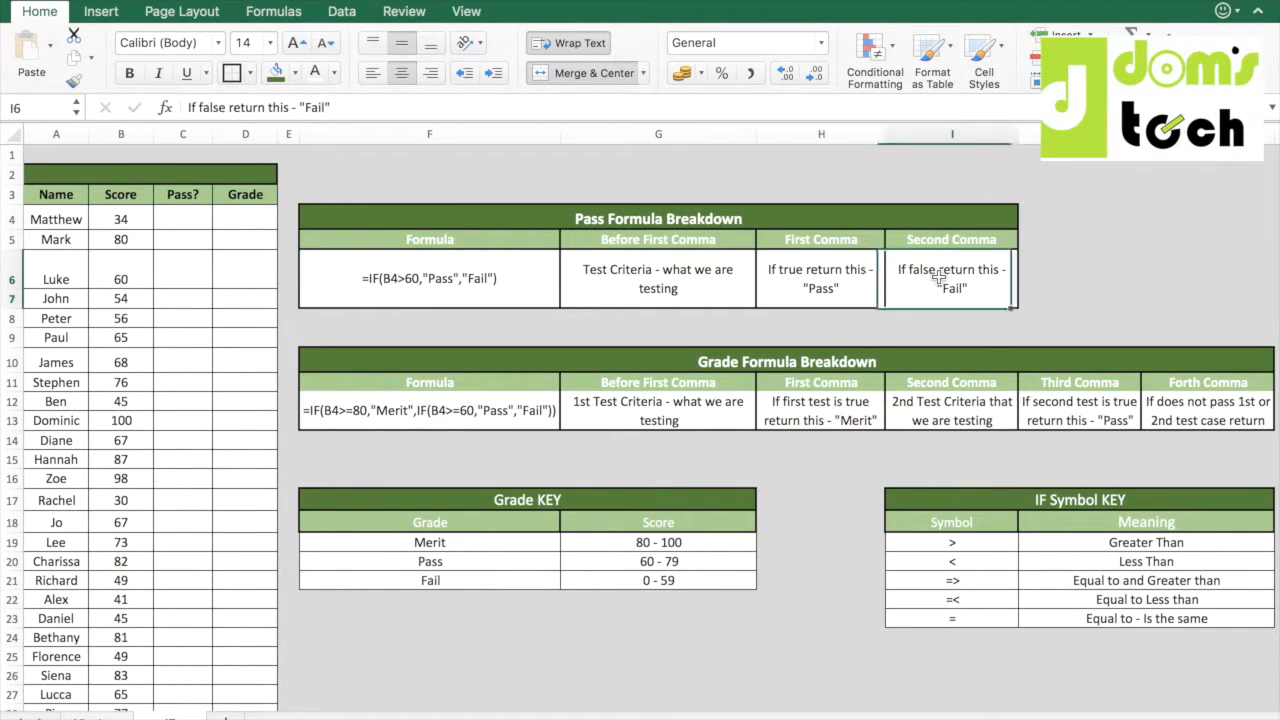
{"action": "left_click", "coordinate": [189, 216]}
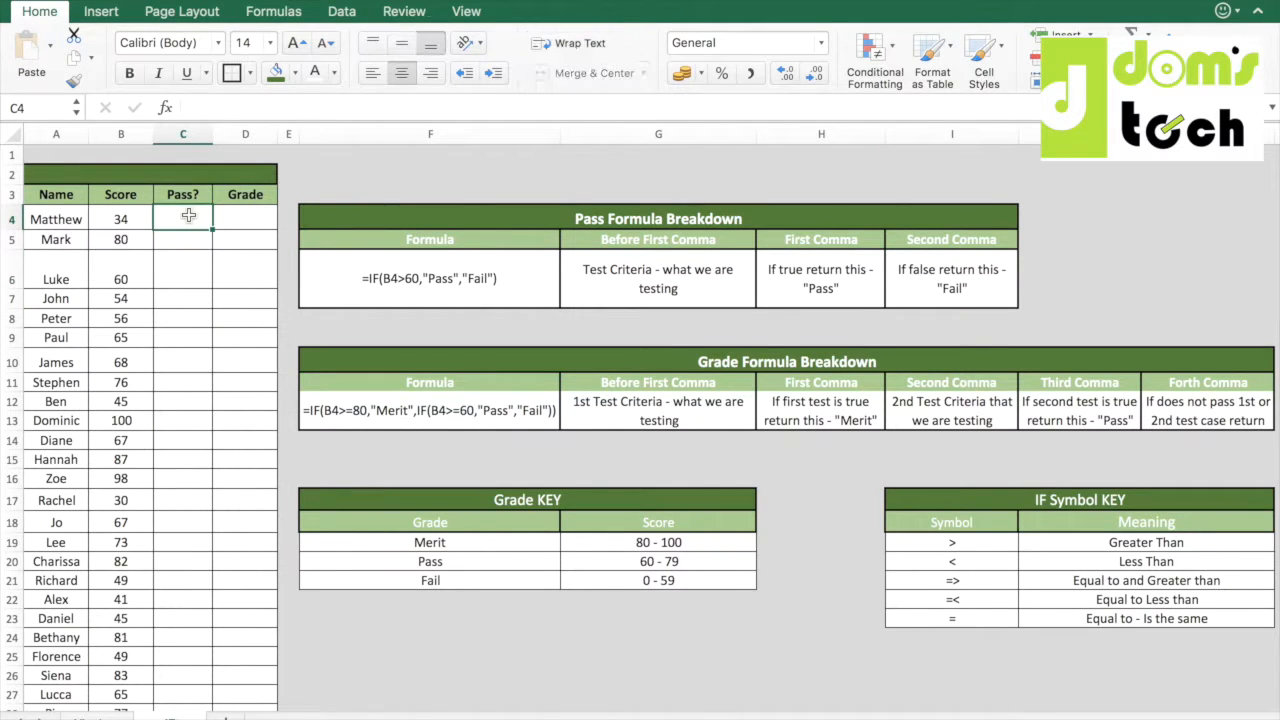
{"action": "type", "text": "=IF"}
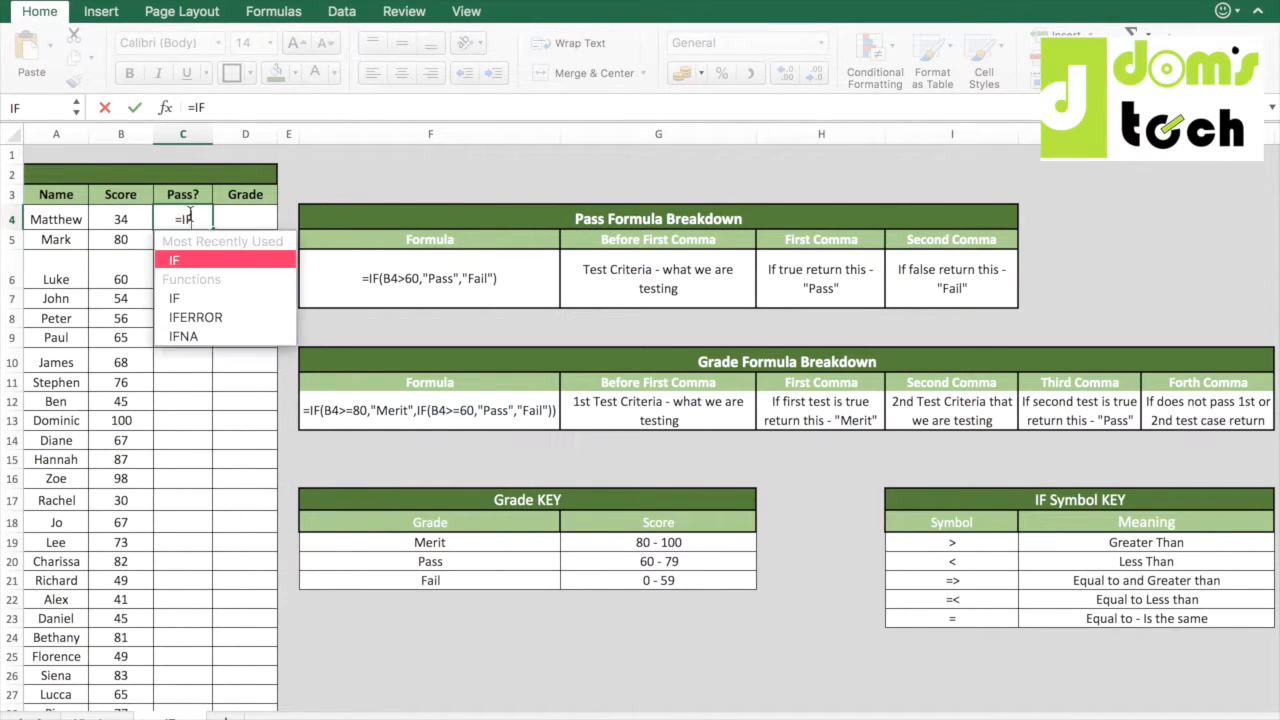
{"action": "type", "text": "("}
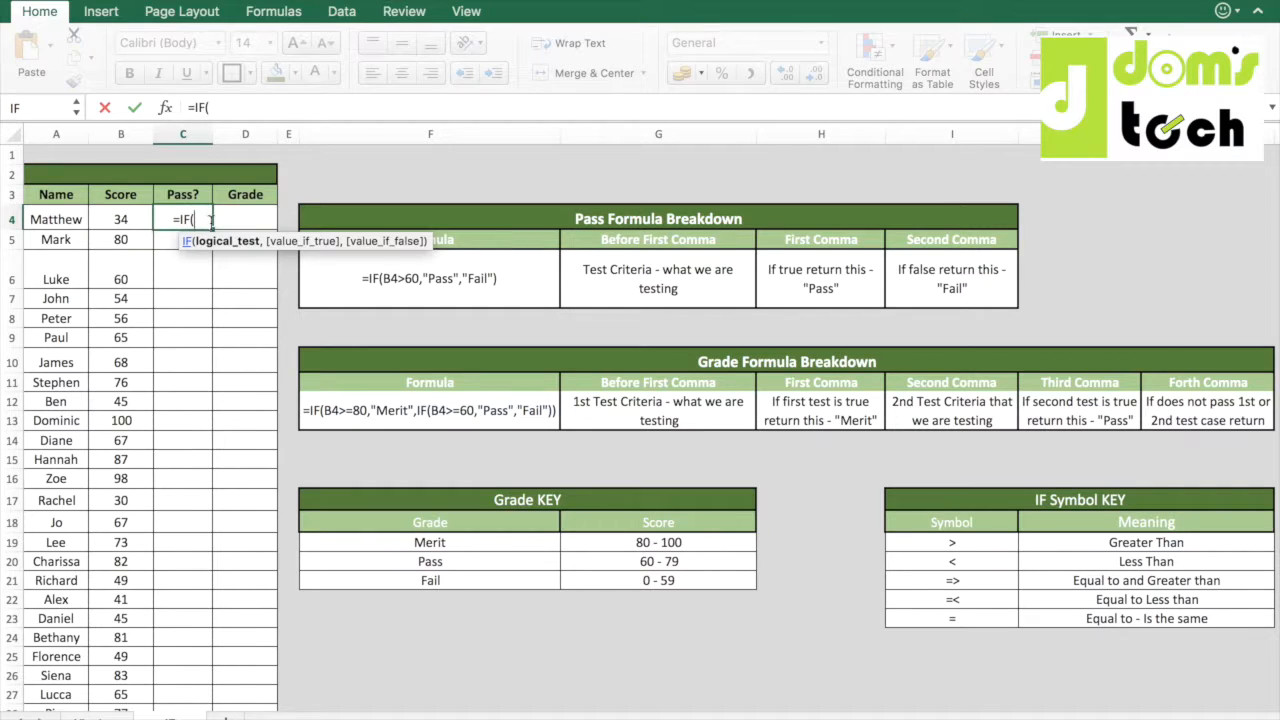
{"action": "left_click", "coordinate": [120, 221]}
{"action": "type", "text": ">60"}
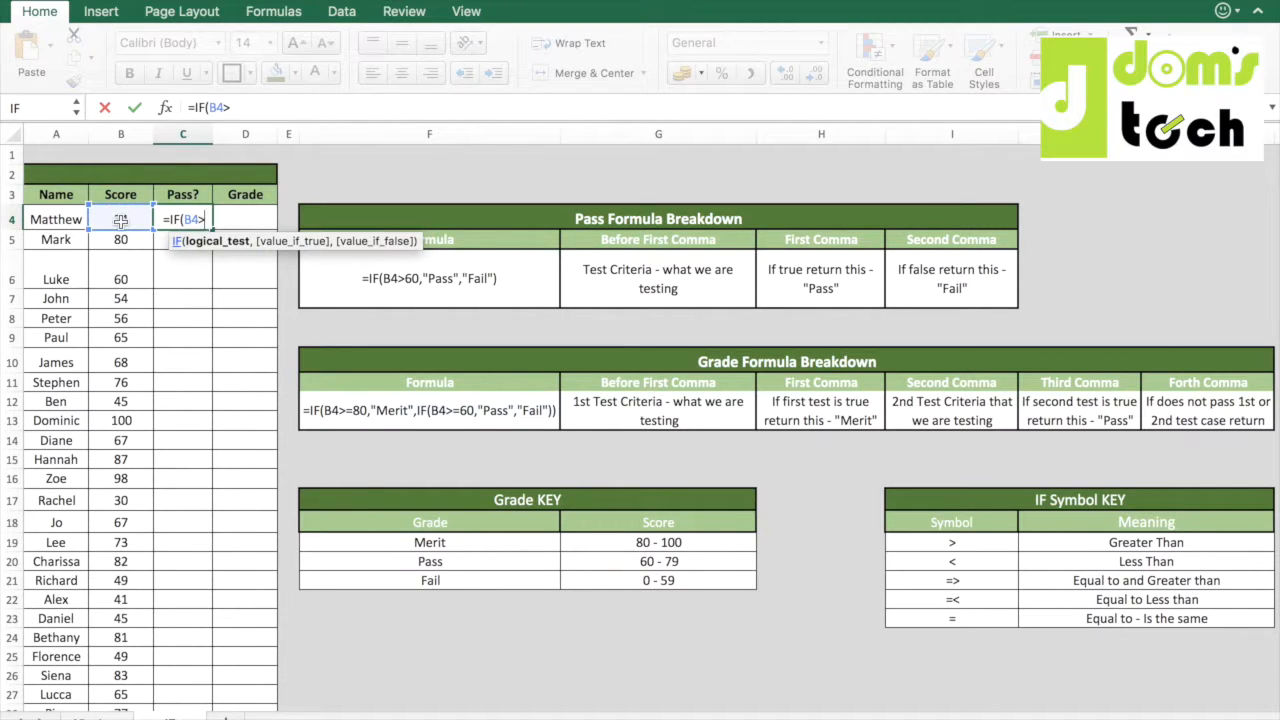
{"action": "type", "text": ",\"P"}
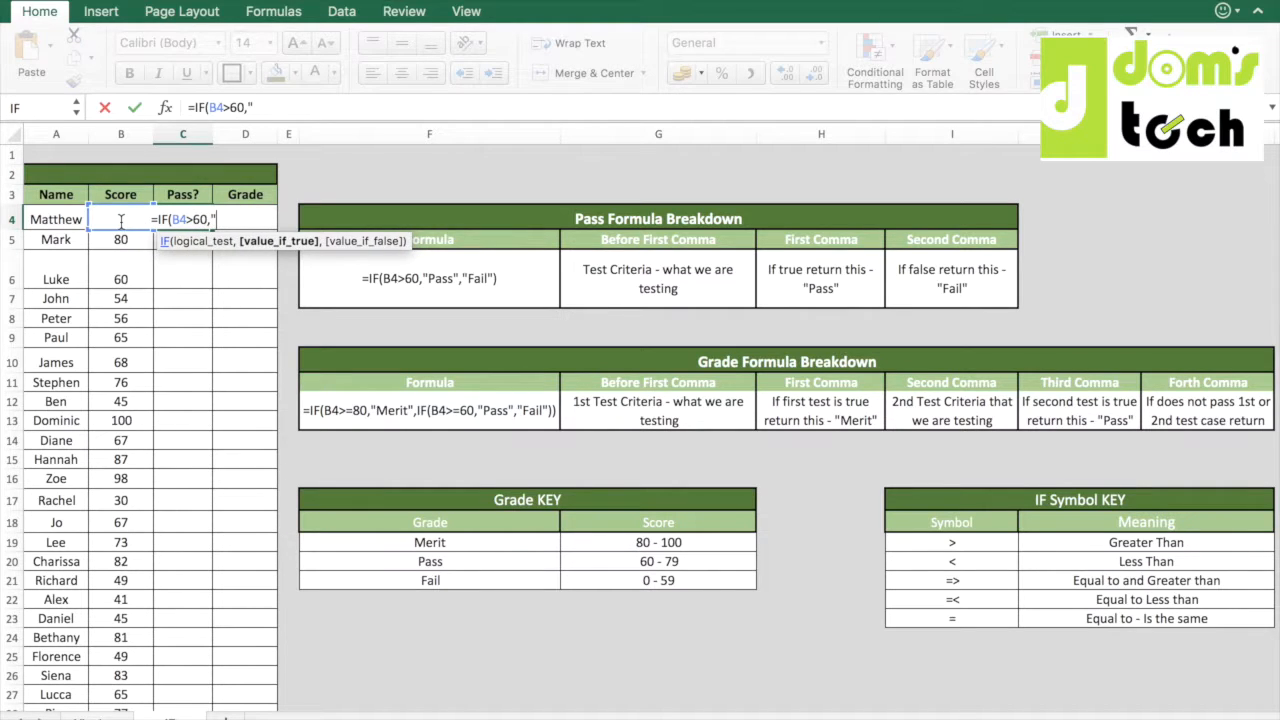
{"action": "type", "text": "ass\""}
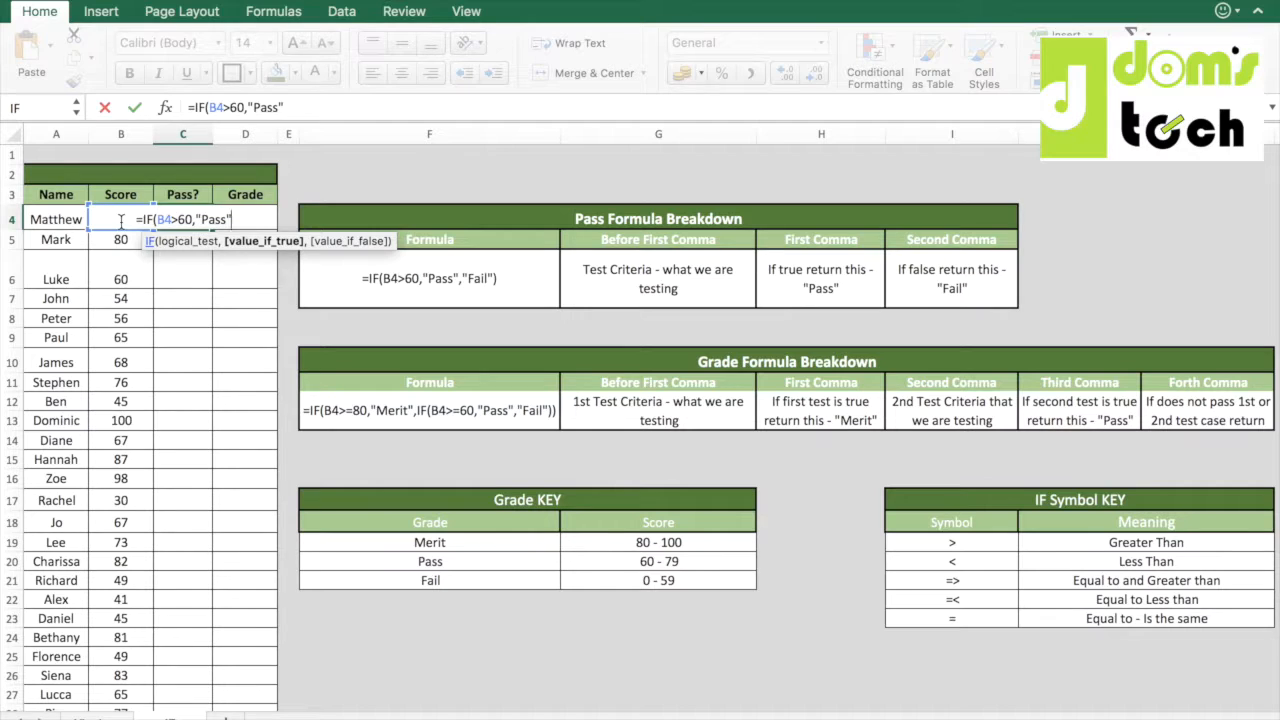
{"action": "type", "text": ","}
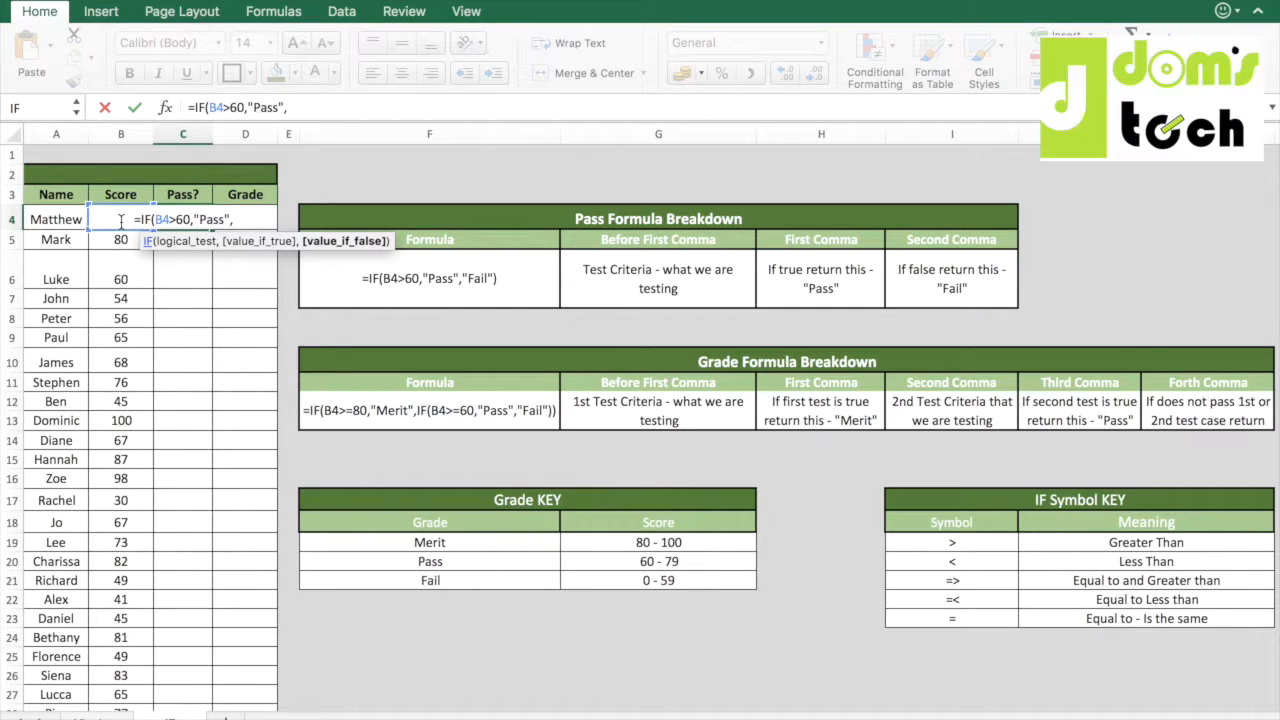
{"action": "type", "text": "\""}
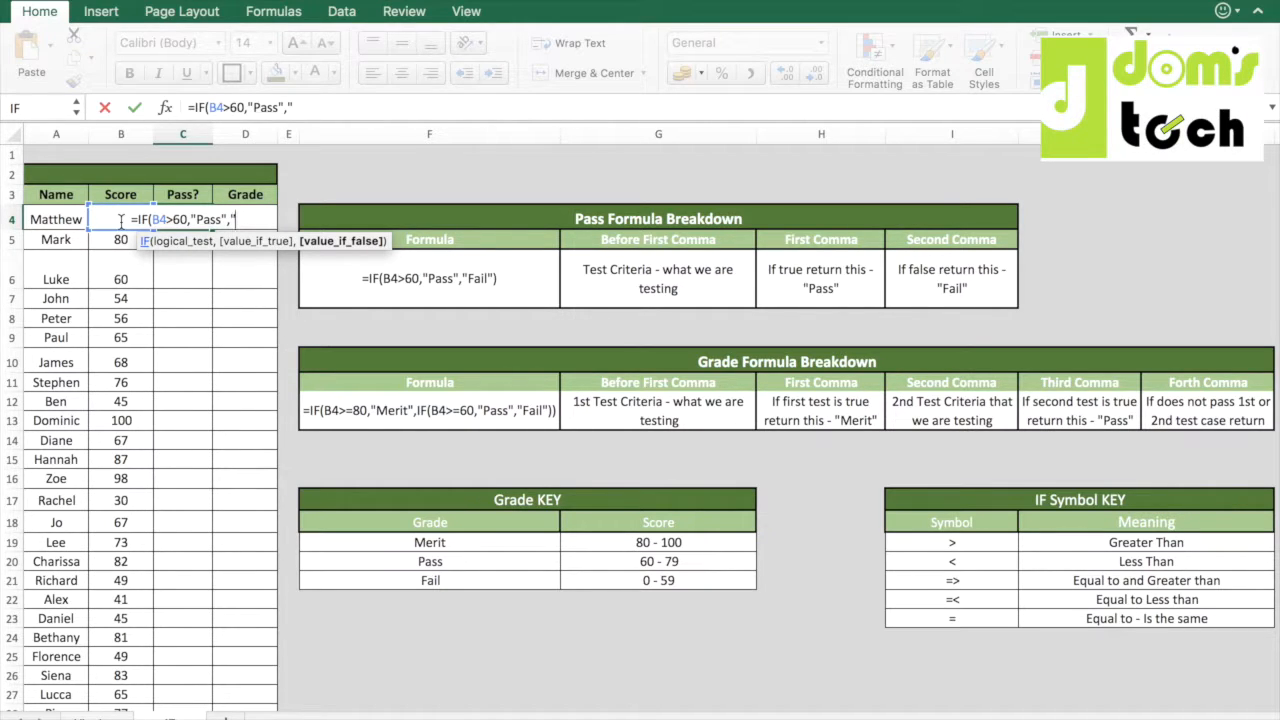
{"action": "type", "text": "Fail\""}
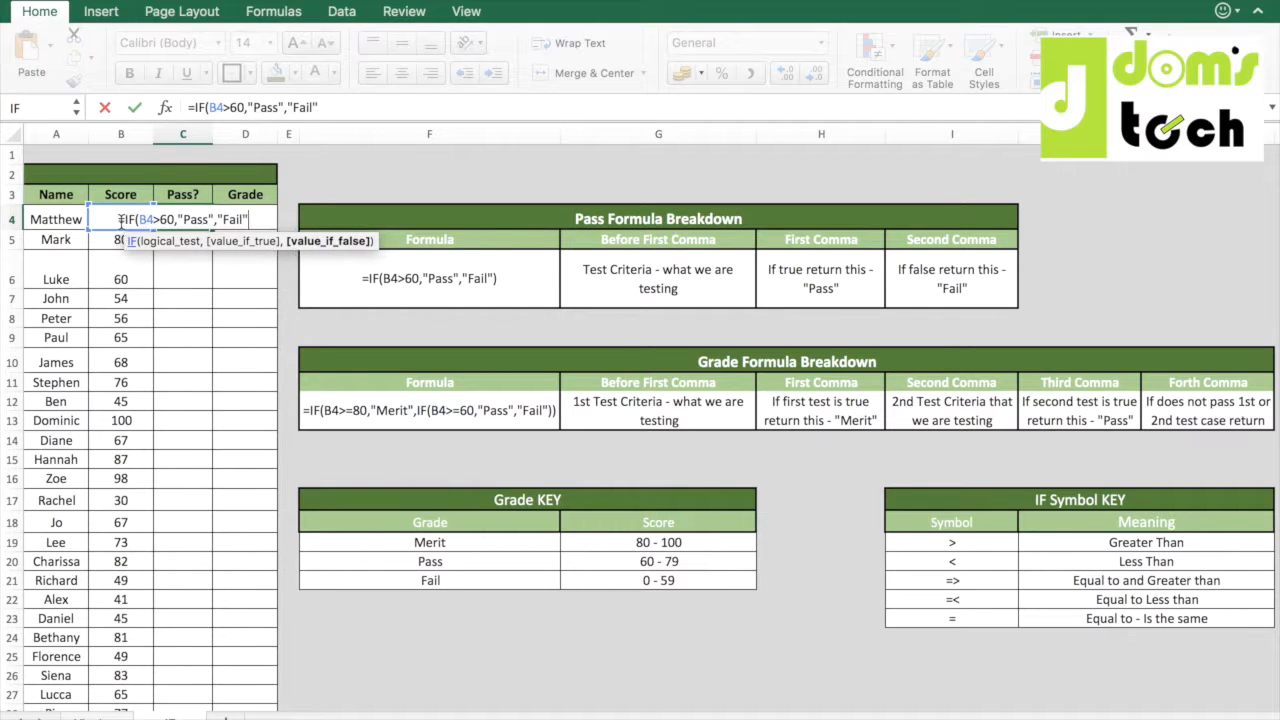
{"action": "type", "text": ")"}
{"action": "key", "text": "Return"}
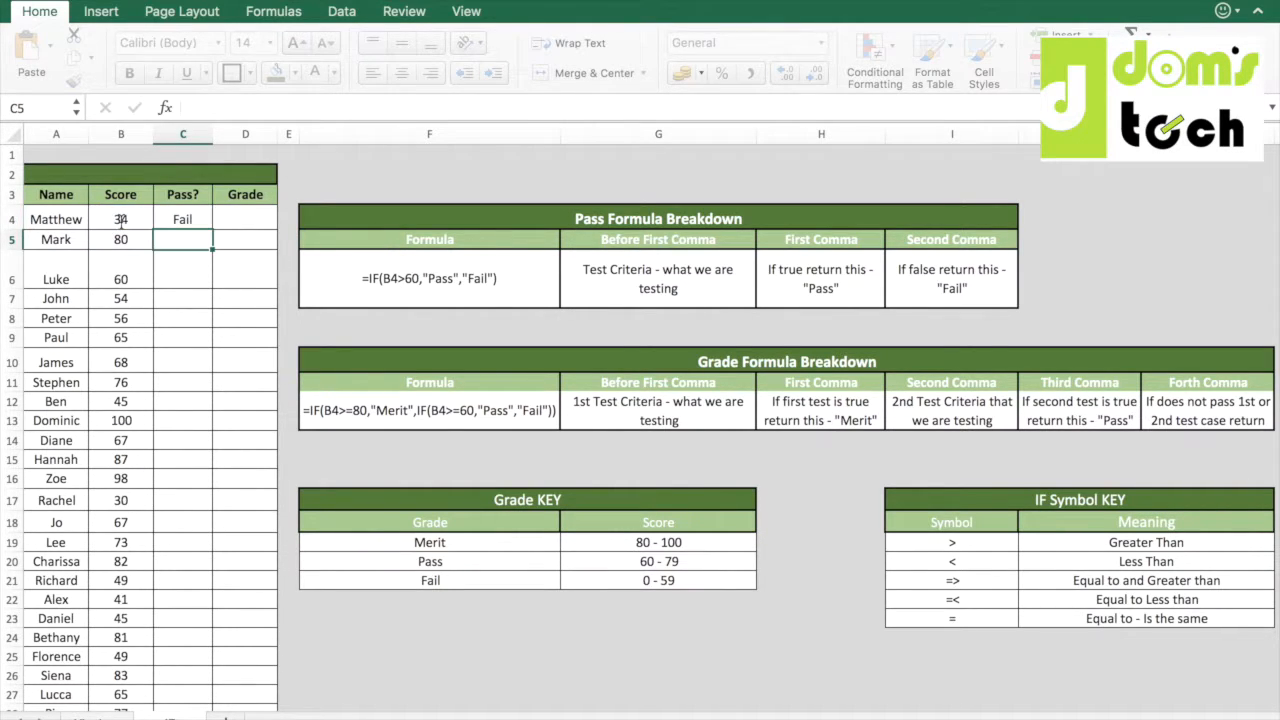
Step: Fill the pass formula in C4 down the Pass? column to row 27
{"action": "key", "text": "Up"}
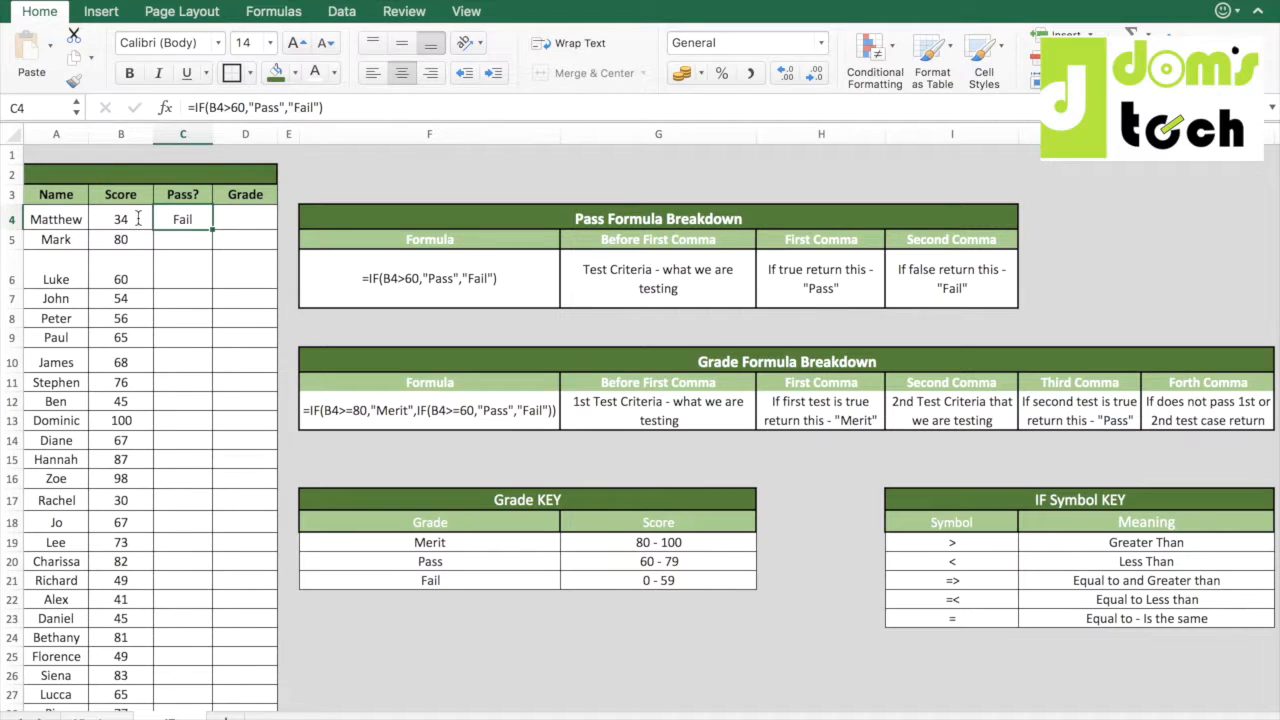
{"action": "left_click", "coordinate": [138, 218]}
{"action": "left_click", "coordinate": [192, 221]}
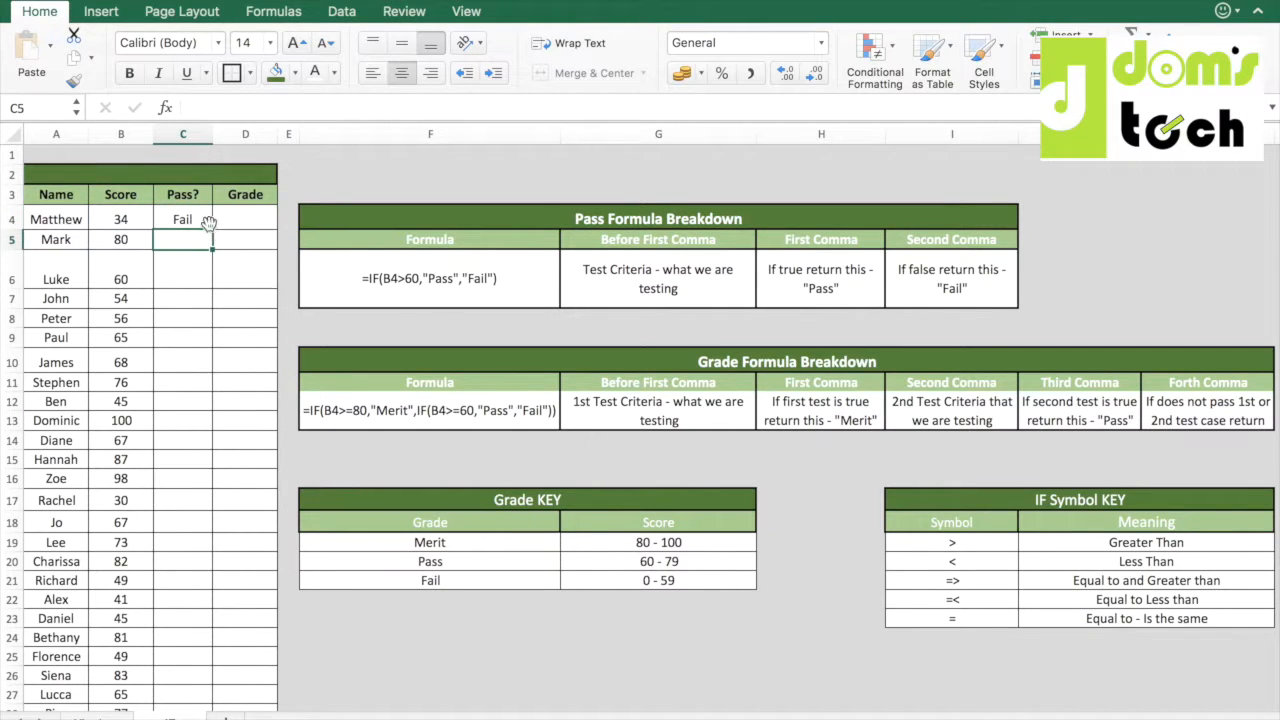
{"action": "left_click_drag", "start_coordinate": [213, 231], "coordinate": [180, 694]}
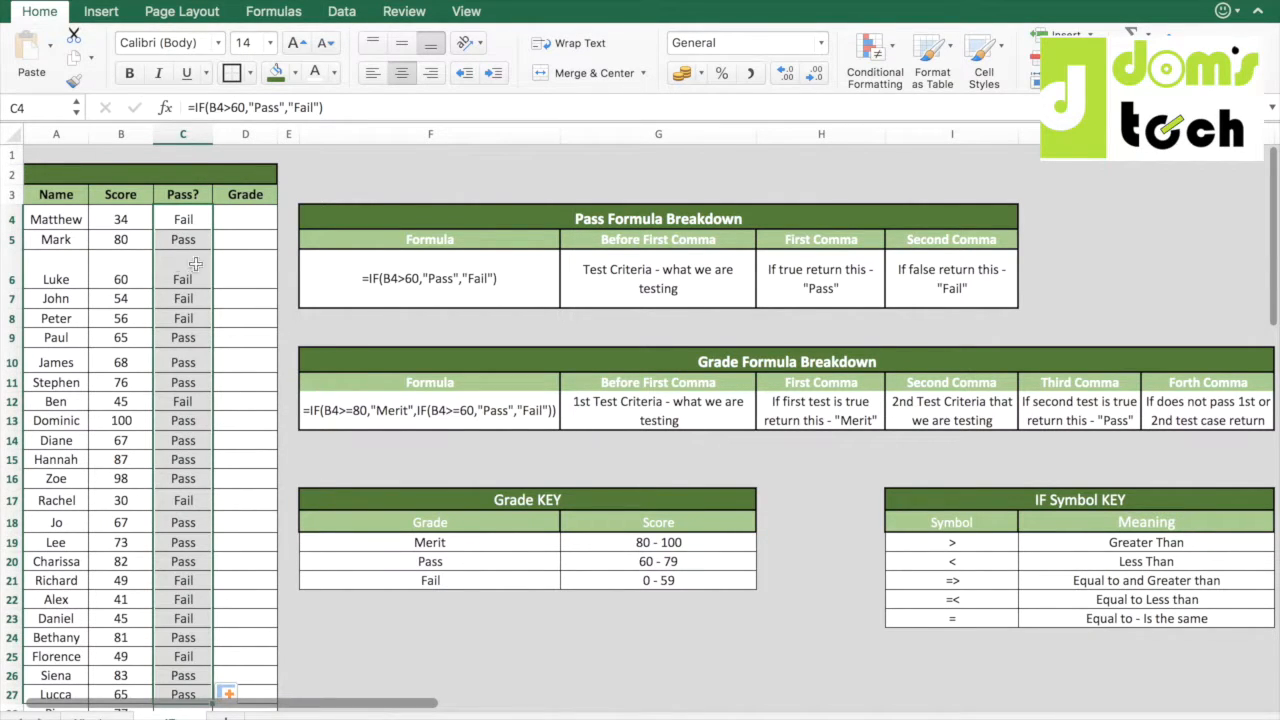
Step: Check the scores and pass results in rows 5 and 6 against the comparison symbols in the IF Symbol KEY table
{"action": "left_click", "coordinate": [128, 240]}
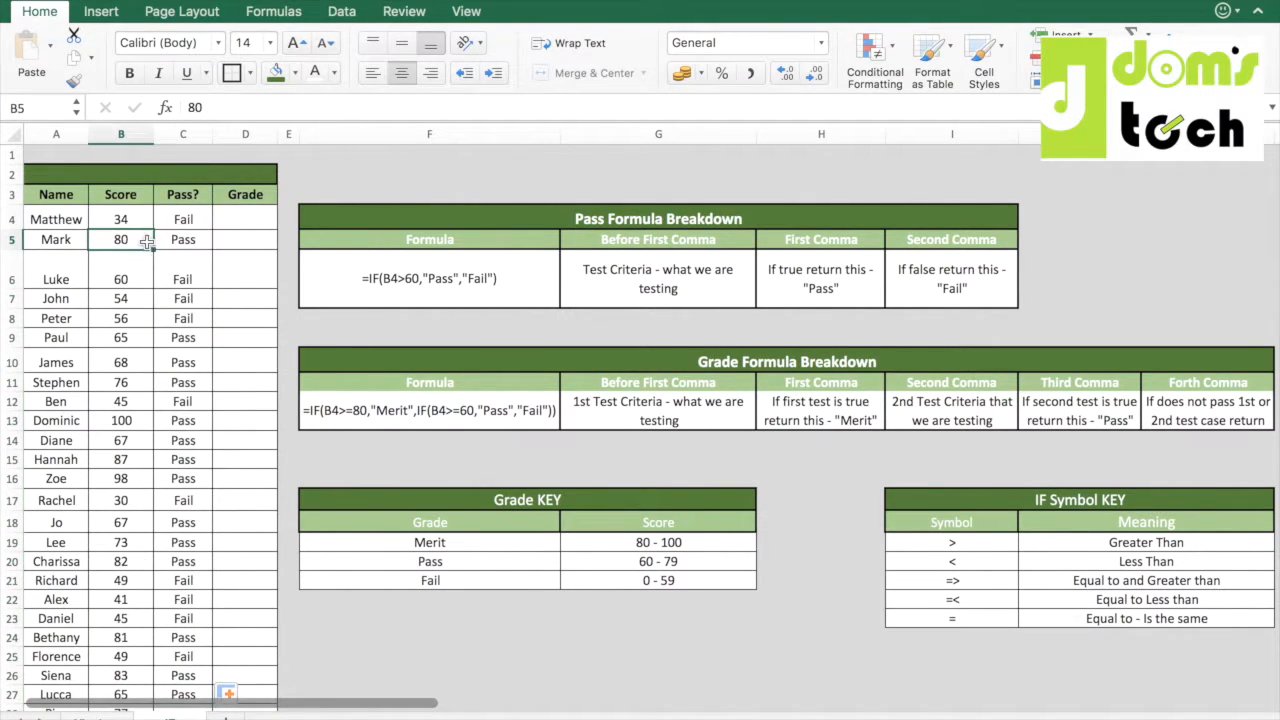
{"action": "left_click", "coordinate": [190, 240]}
{"action": "left_click", "coordinate": [130, 279]}
{"action": "left_click", "coordinate": [177, 279]}
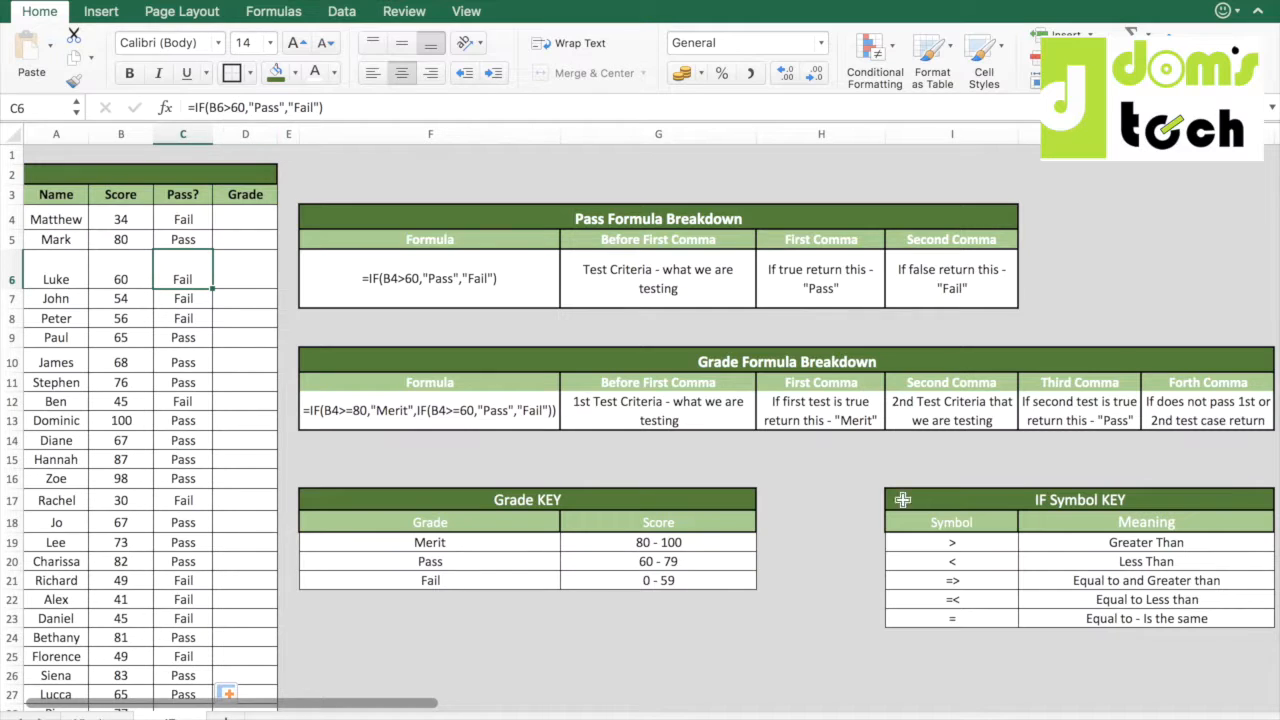
{"action": "left_click_drag", "start_coordinate": [962, 503], "coordinate": [987, 611]}
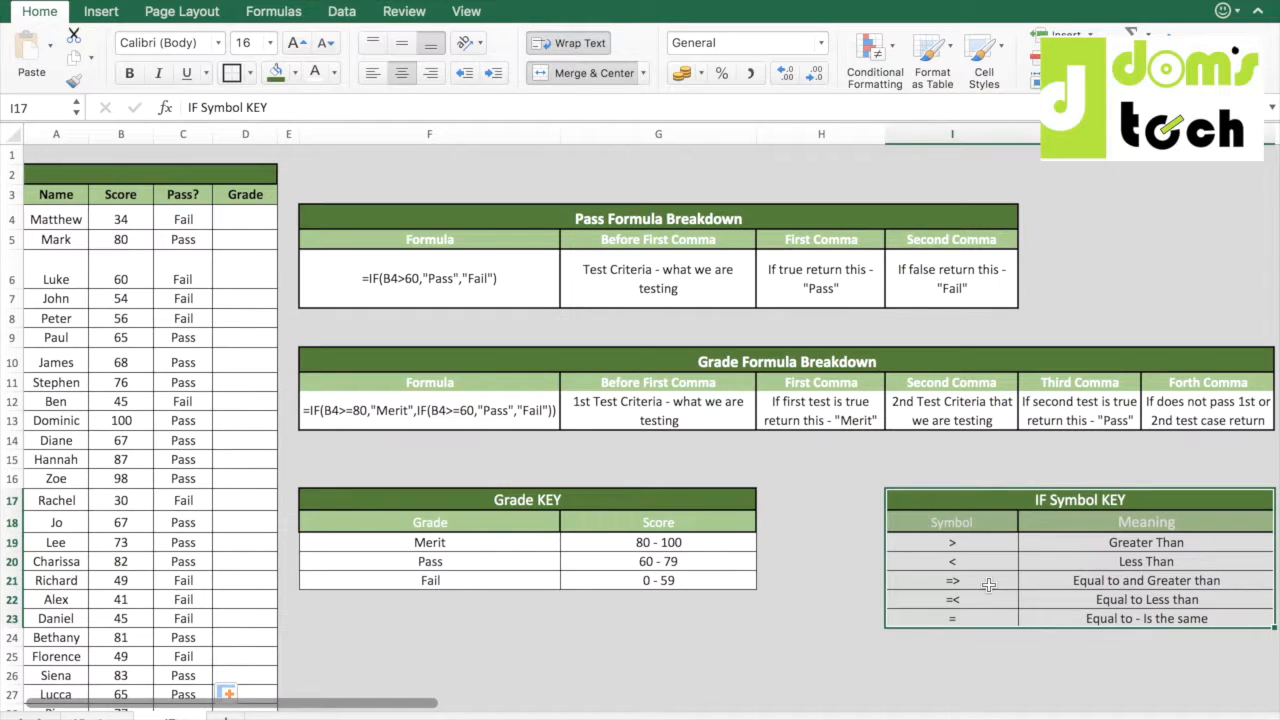
{"action": "left_click", "coordinate": [988, 585]}
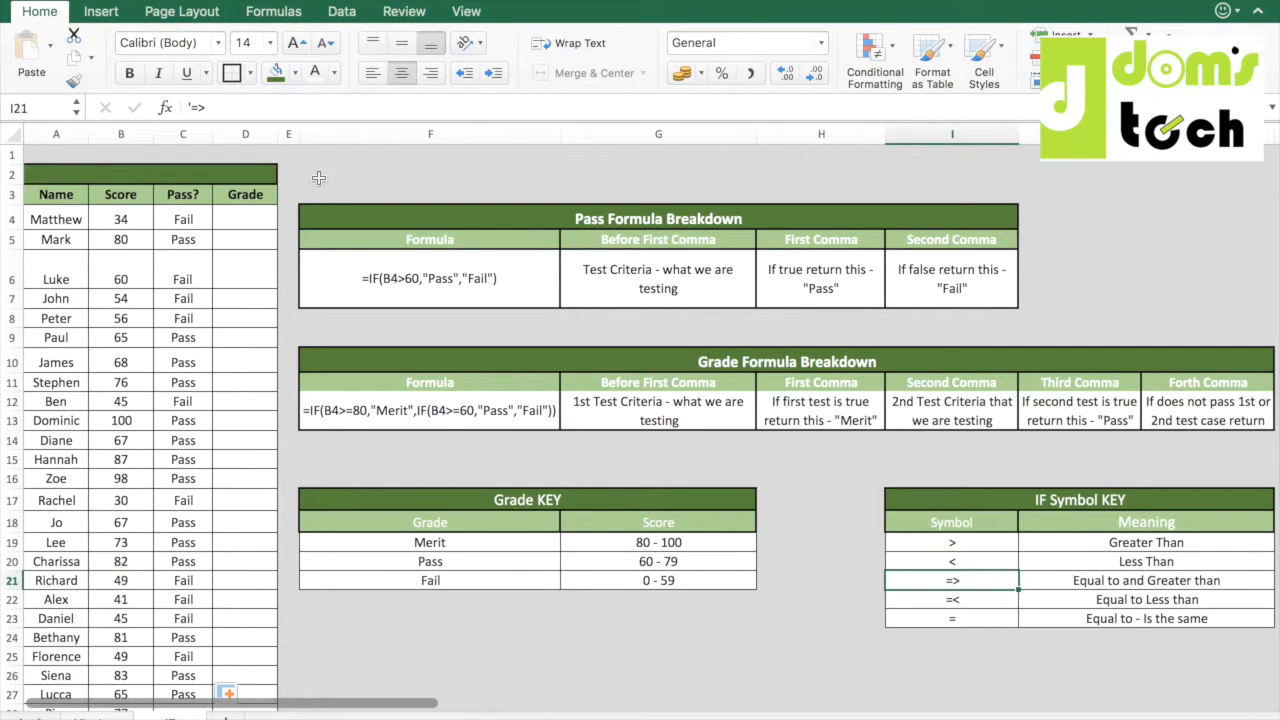
{"action": "left_click", "coordinate": [196, 268]}
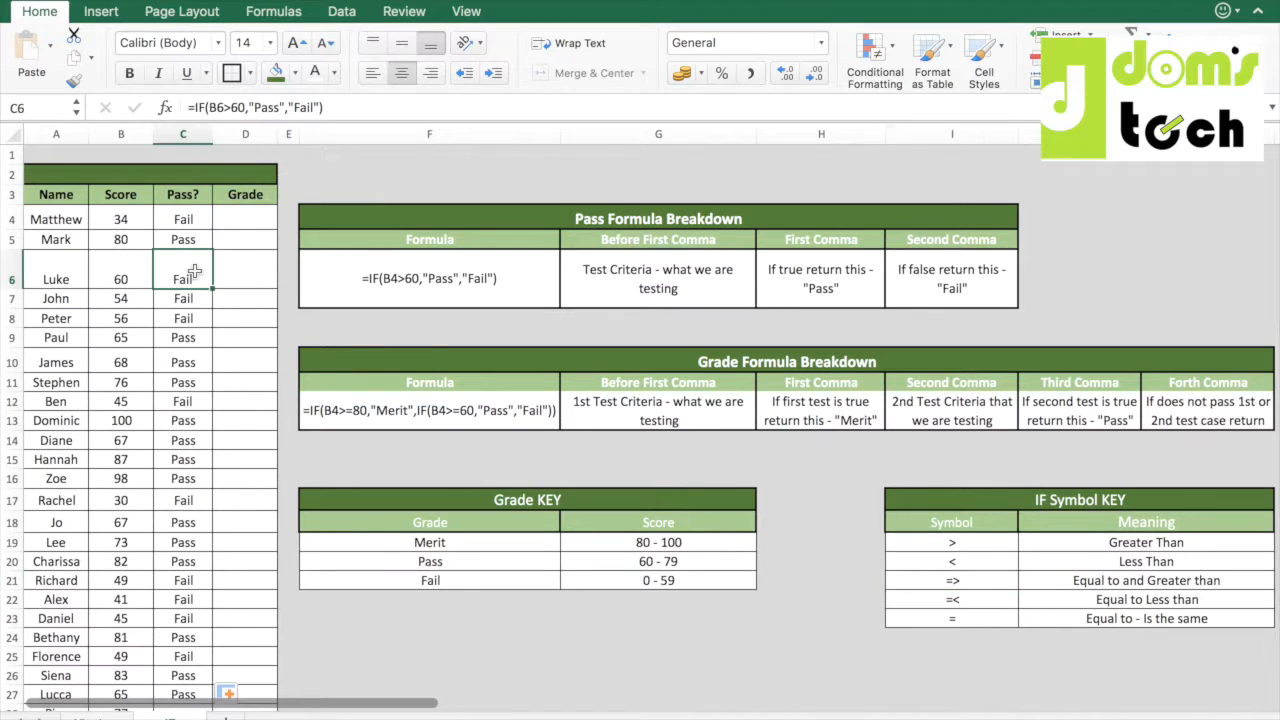
{"action": "left_click", "coordinate": [79, 262]}
{"action": "left_click", "coordinate": [155, 264]}
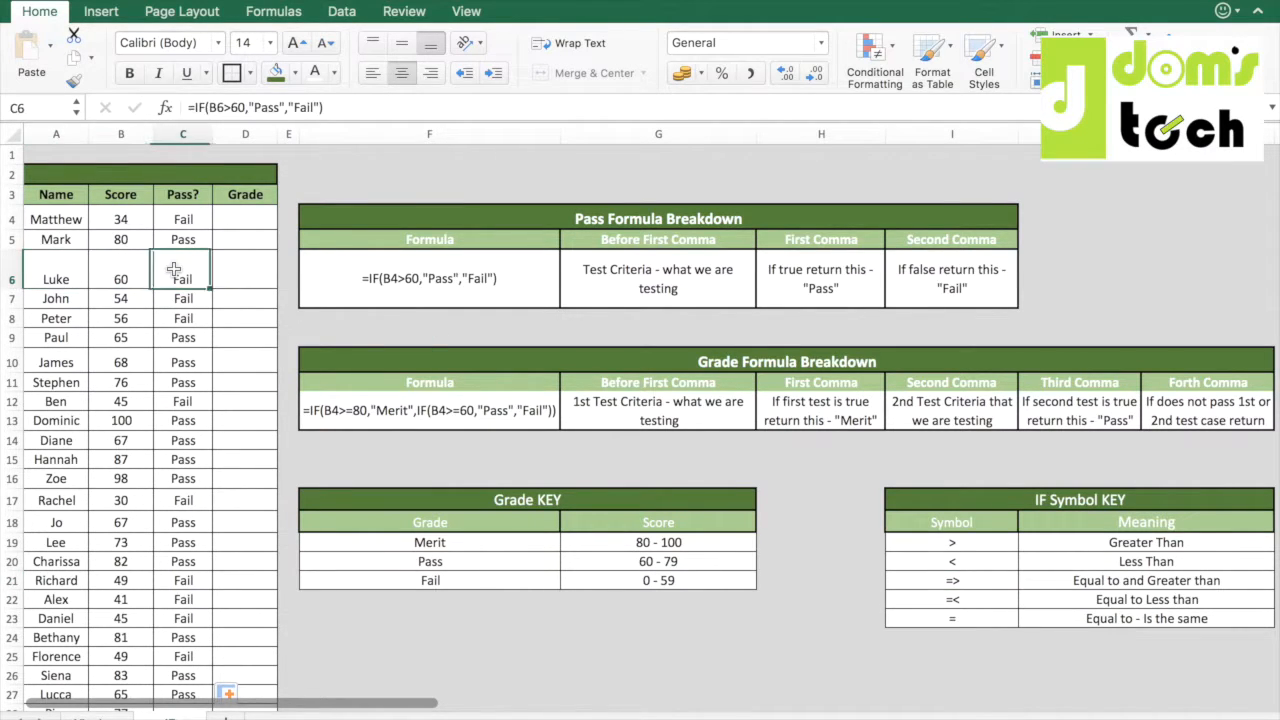
Step: Change the test in the C6 formula to B6>=60 so that a score of exactly 60 counts as a pass
{"action": "left_click", "coordinate": [228, 107]}
{"action": "type", "text": "="}
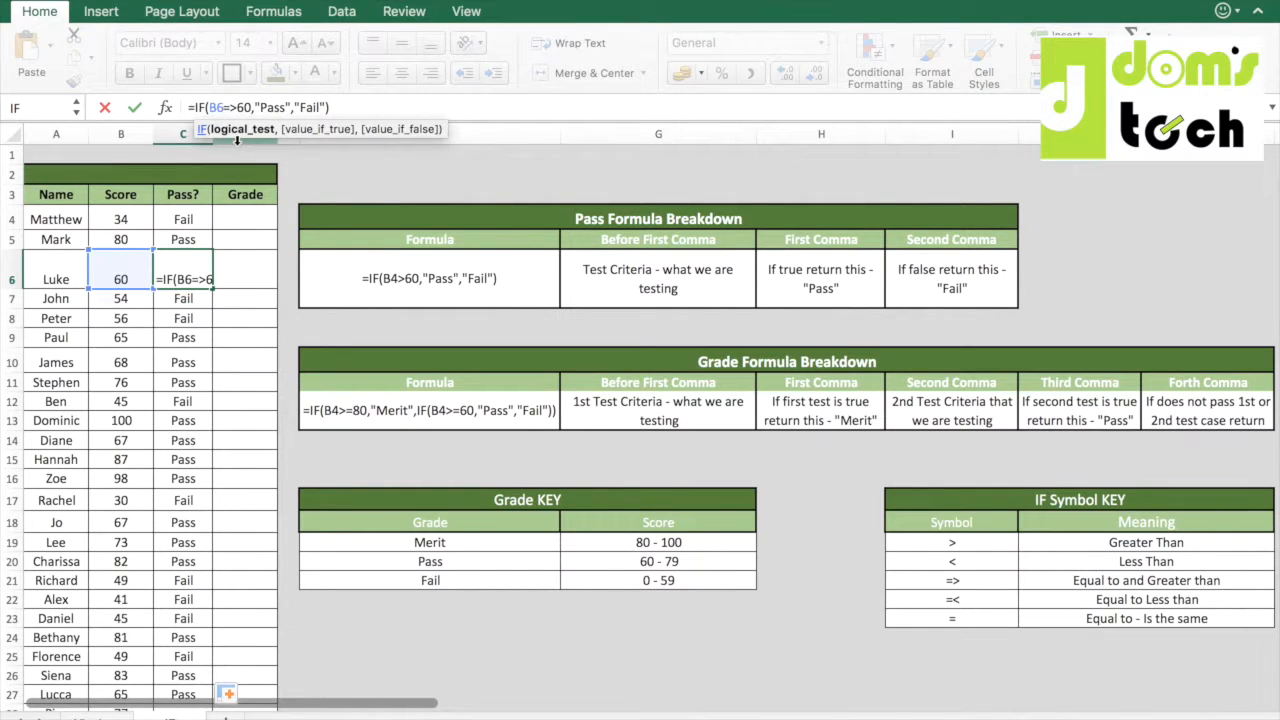
{"action": "key", "text": "Return"}
{"action": "key", "text": "Return"}
{"action": "key", "text": "Up"}
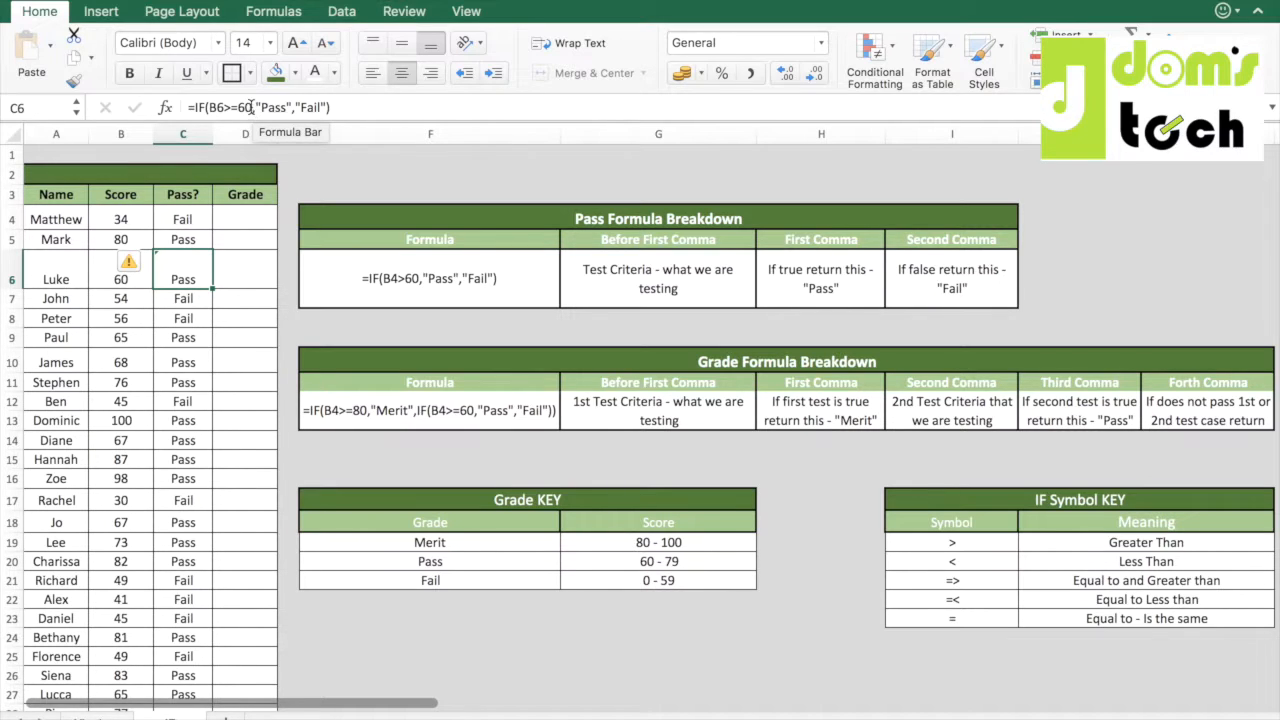
Step: Start the grade formula in D4 with =IF(B4>=80,"Merit", as the first test and its true result
{"action": "key", "text": "Down"}
{"action": "key", "text": "Up"}
{"action": "key", "text": "Up"}
{"action": "key", "text": "Up"}
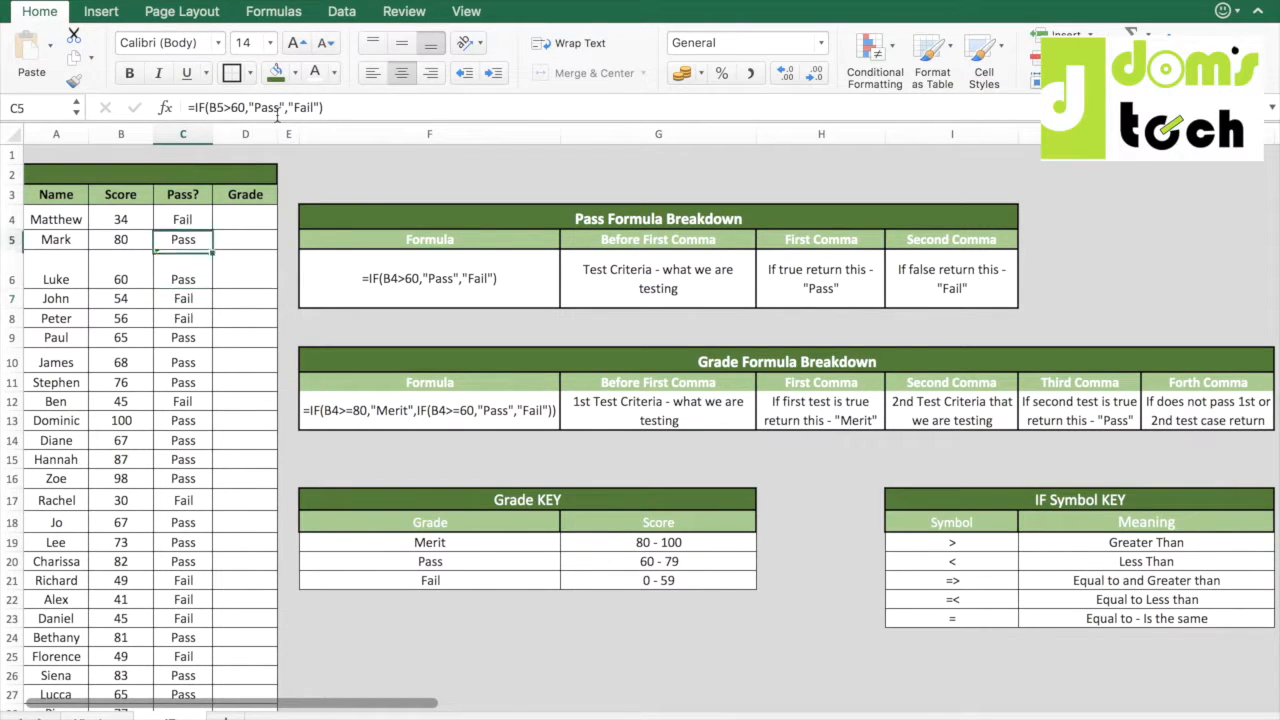
{"action": "key", "text": "Right"}
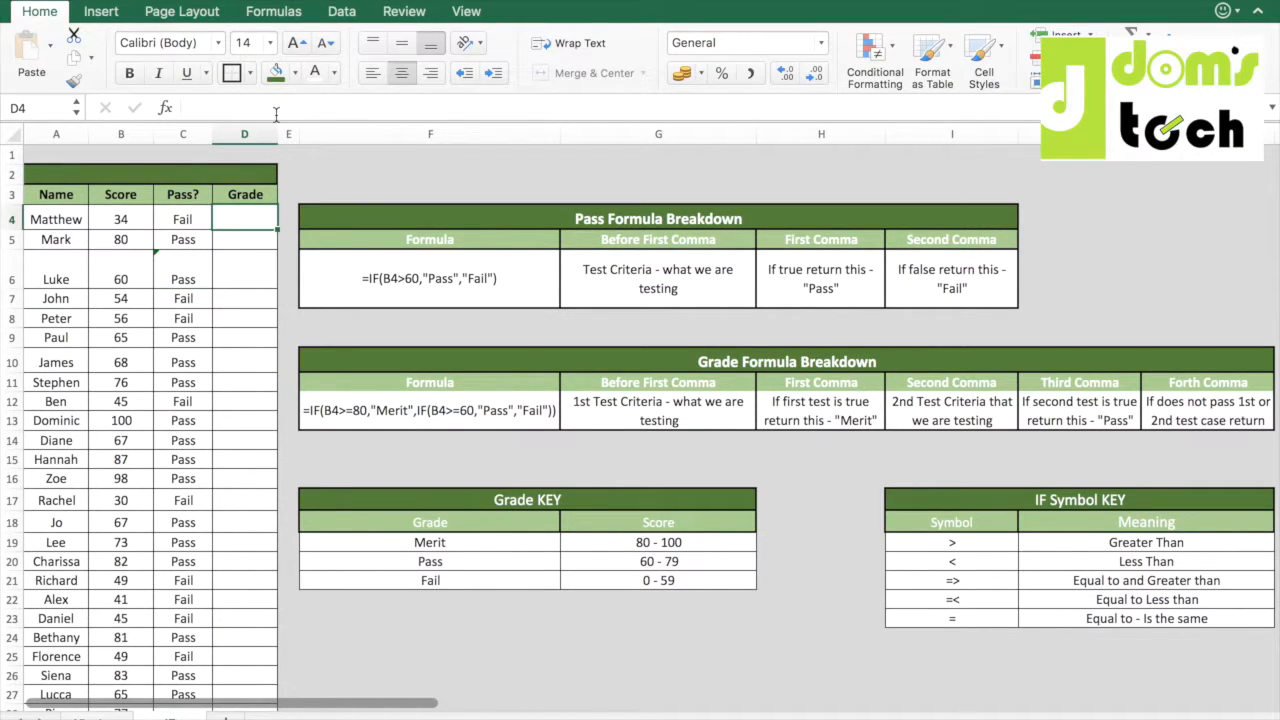
{"action": "type", "text": "="}
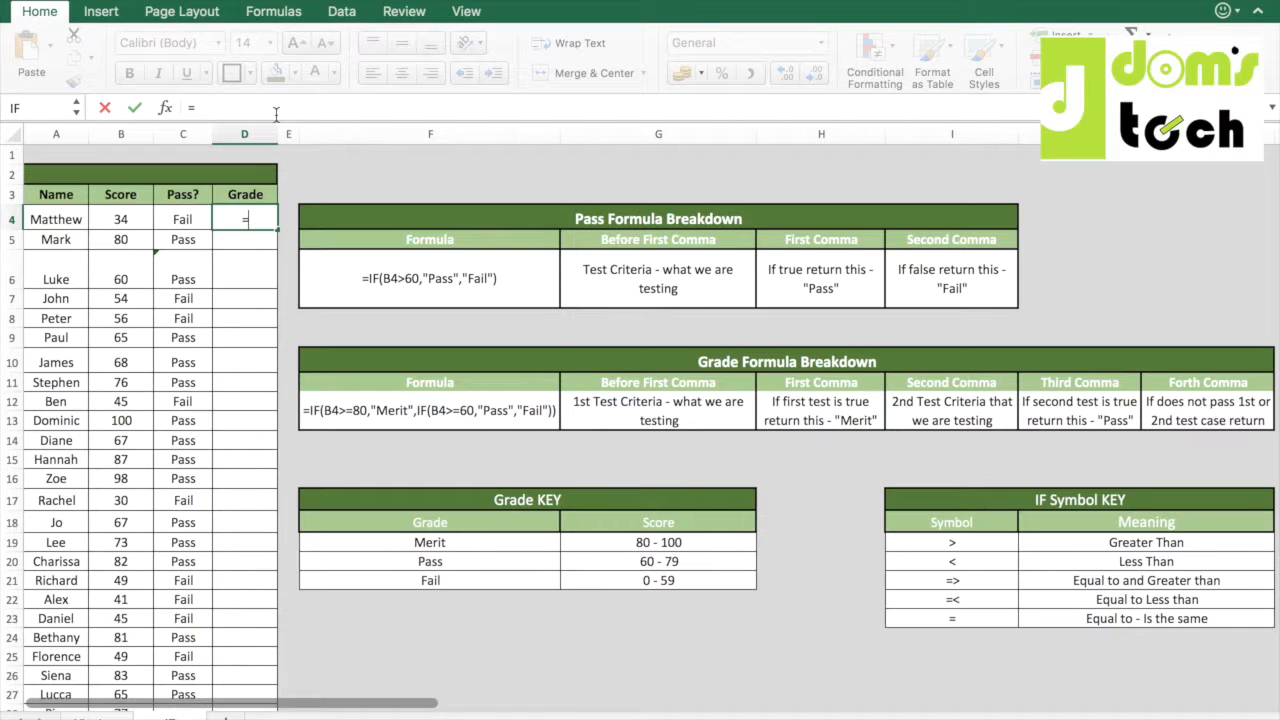
{"action": "type", "text": "IF("}
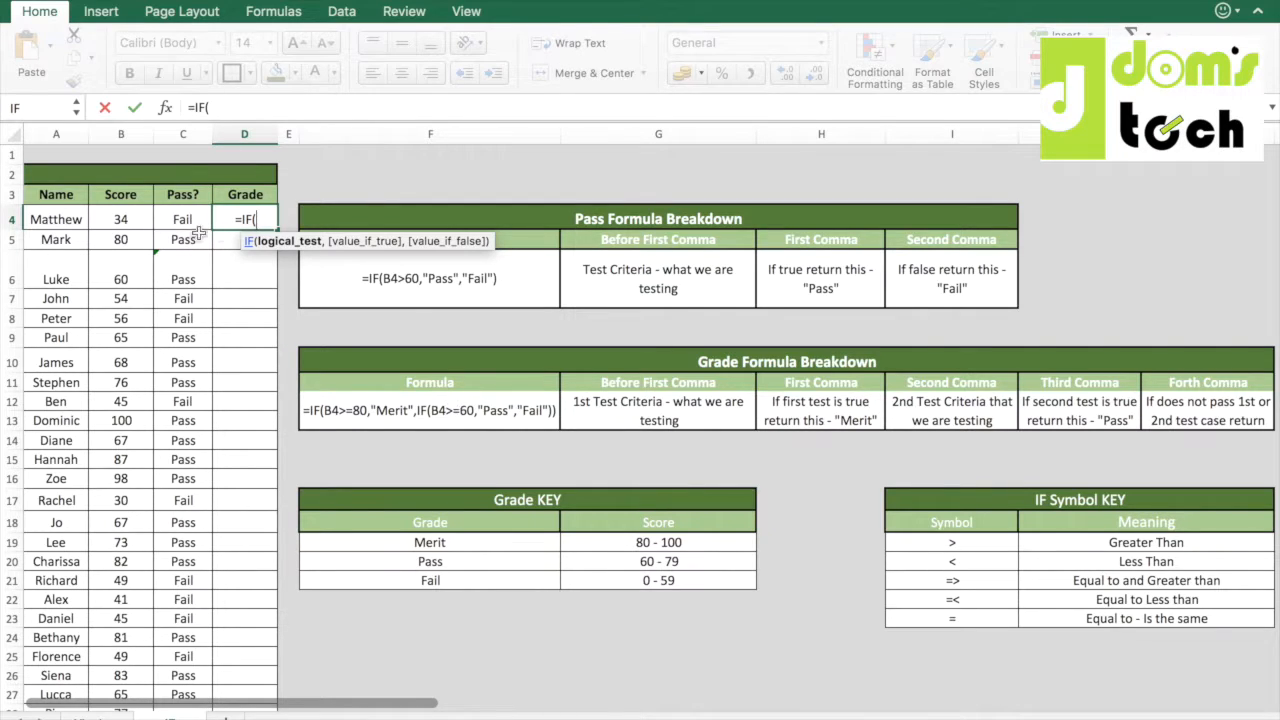
{"action": "left_click", "coordinate": [140, 218]}
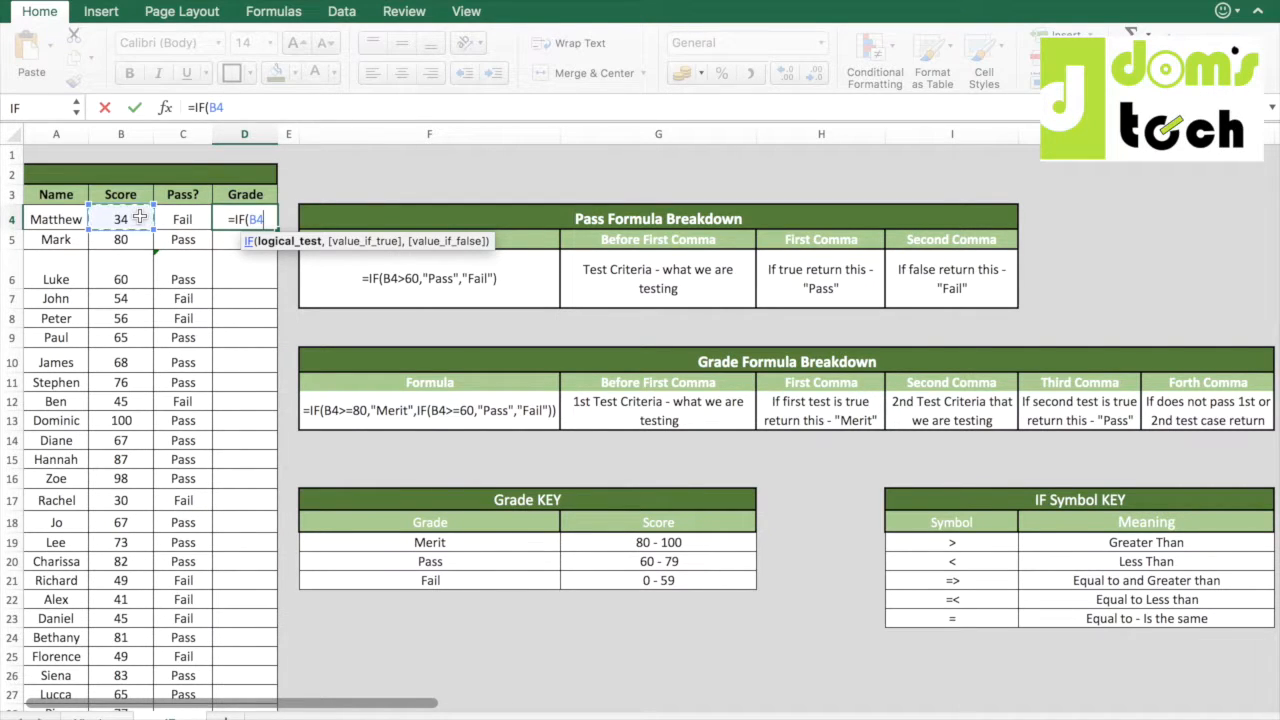
{"action": "type", "text": ">"}
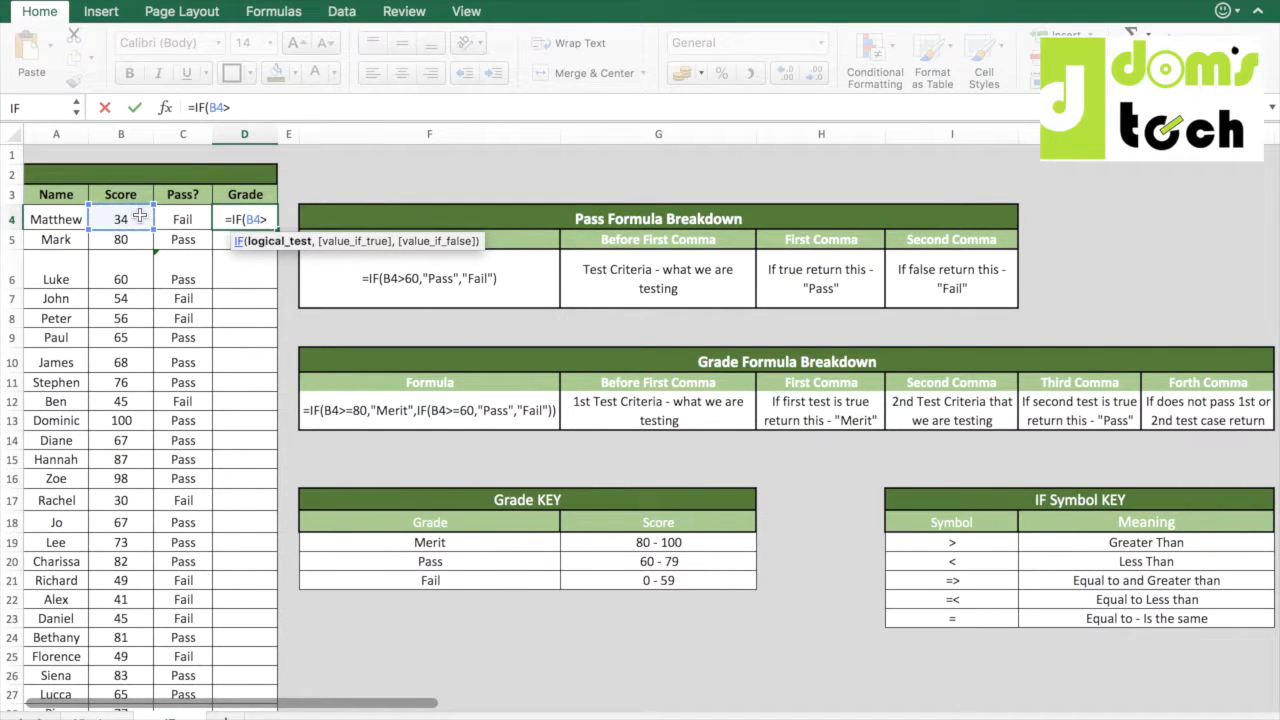
{"action": "type", "text": "="}
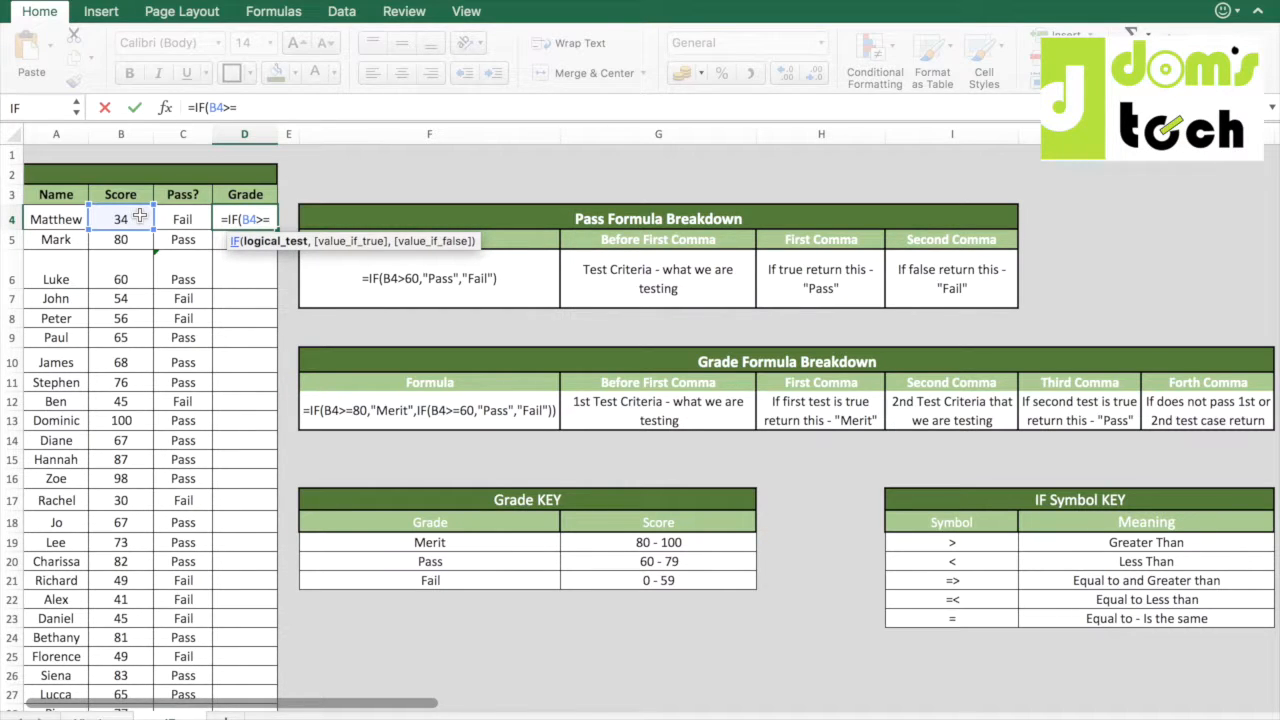
{"action": "type", "text": "80,"}
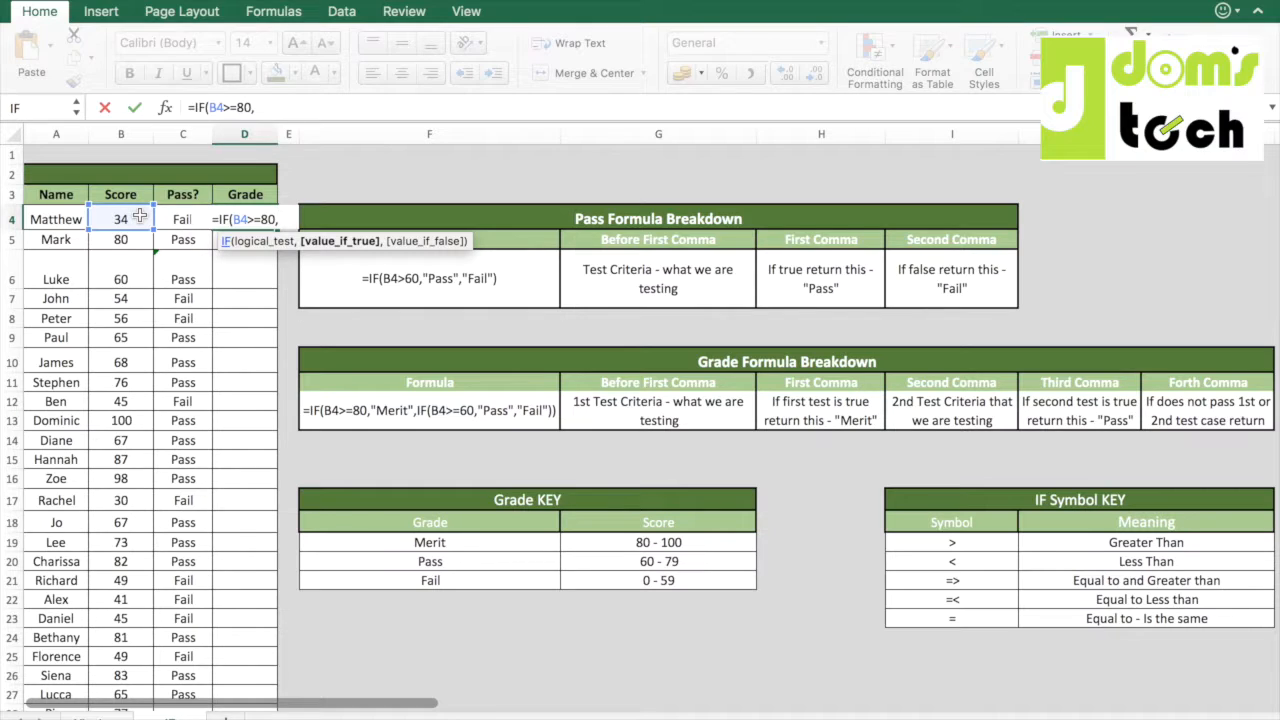
{"action": "type", "text": "\"Merit"}
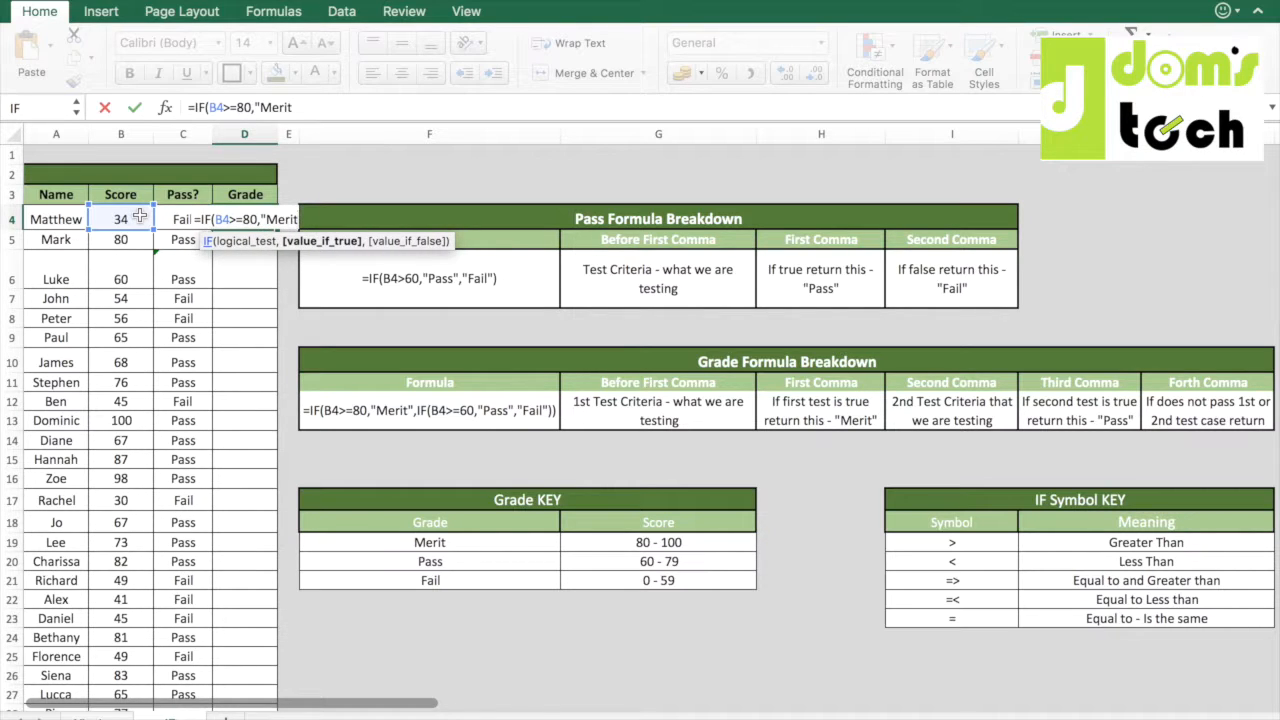
{"action": "type", "text": "\","}
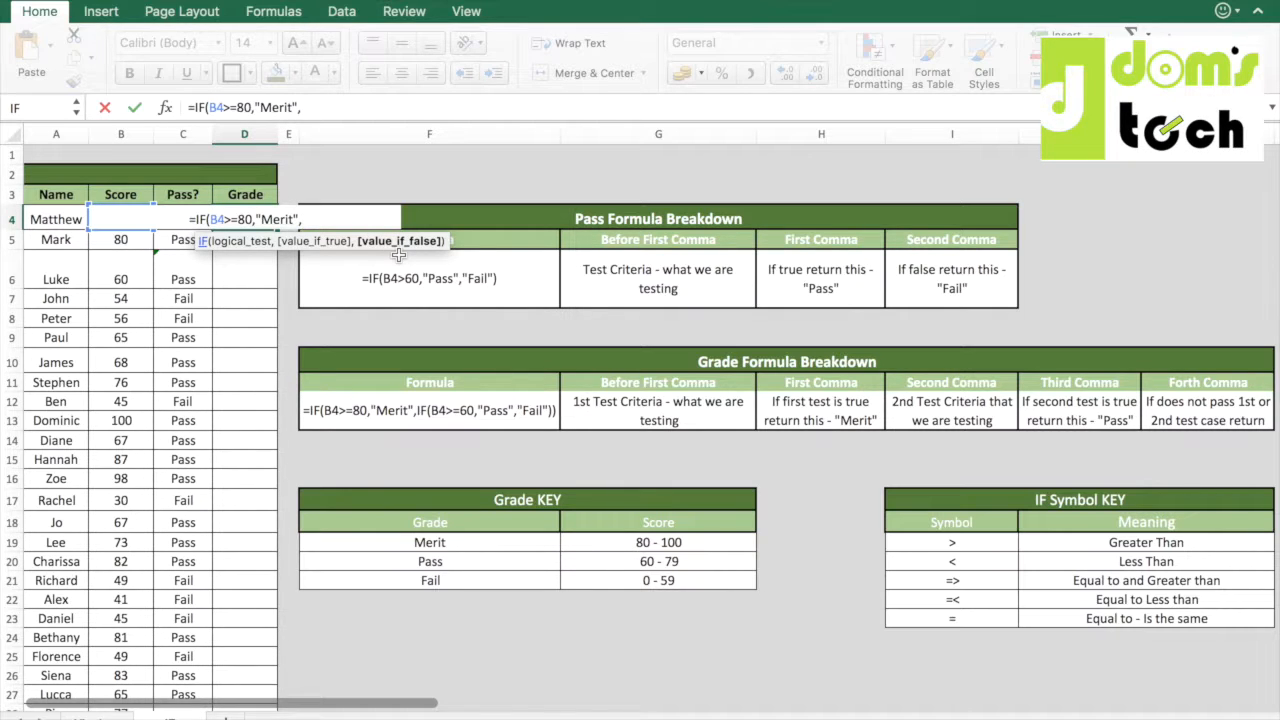
Step: Complete the D4 formula with the nested test IF(B4>=60,"Pass","Fail")) as the first IF's false result
{"action": "type", "text": "IF("}
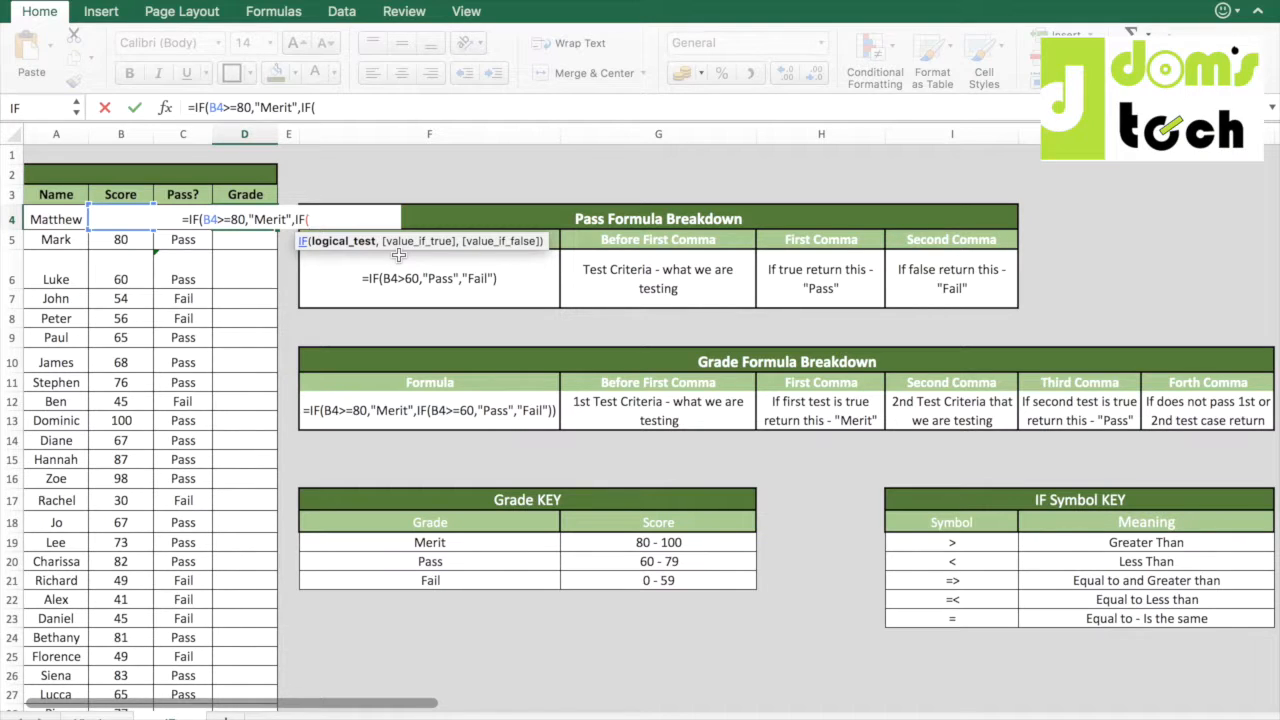
{"action": "type", "text": "b4>"}
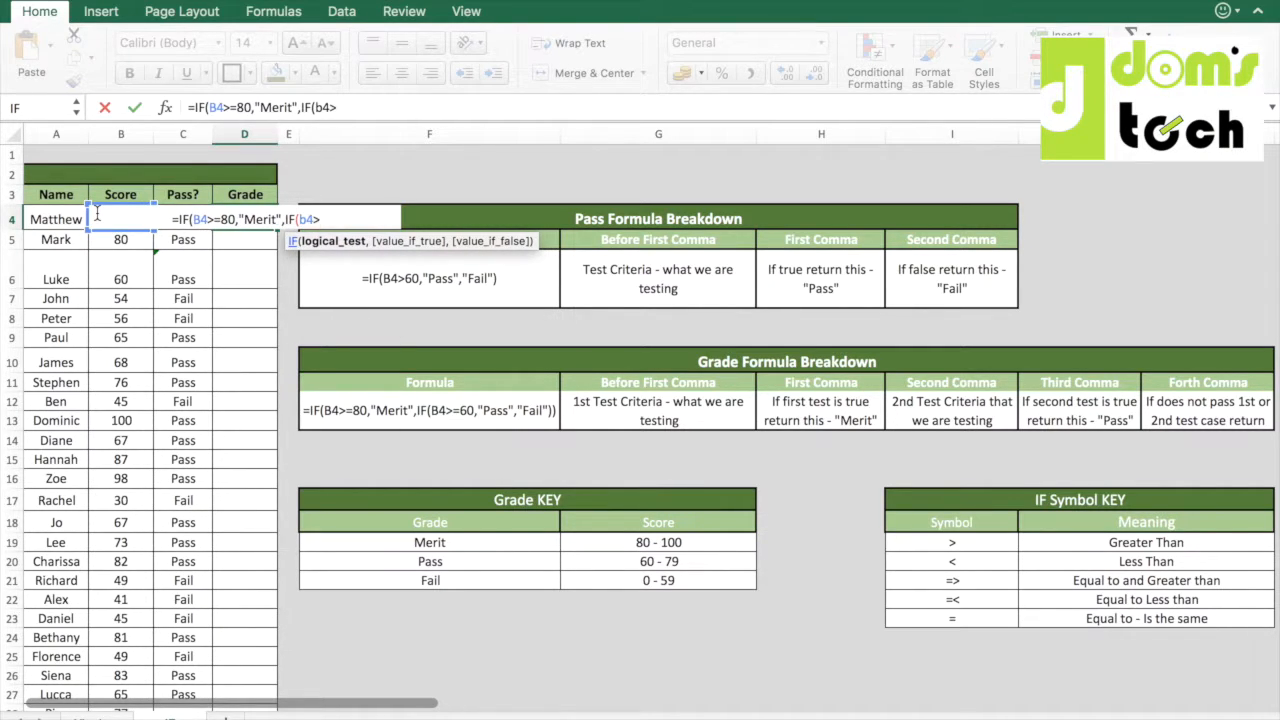
{"action": "type", "text": "="}
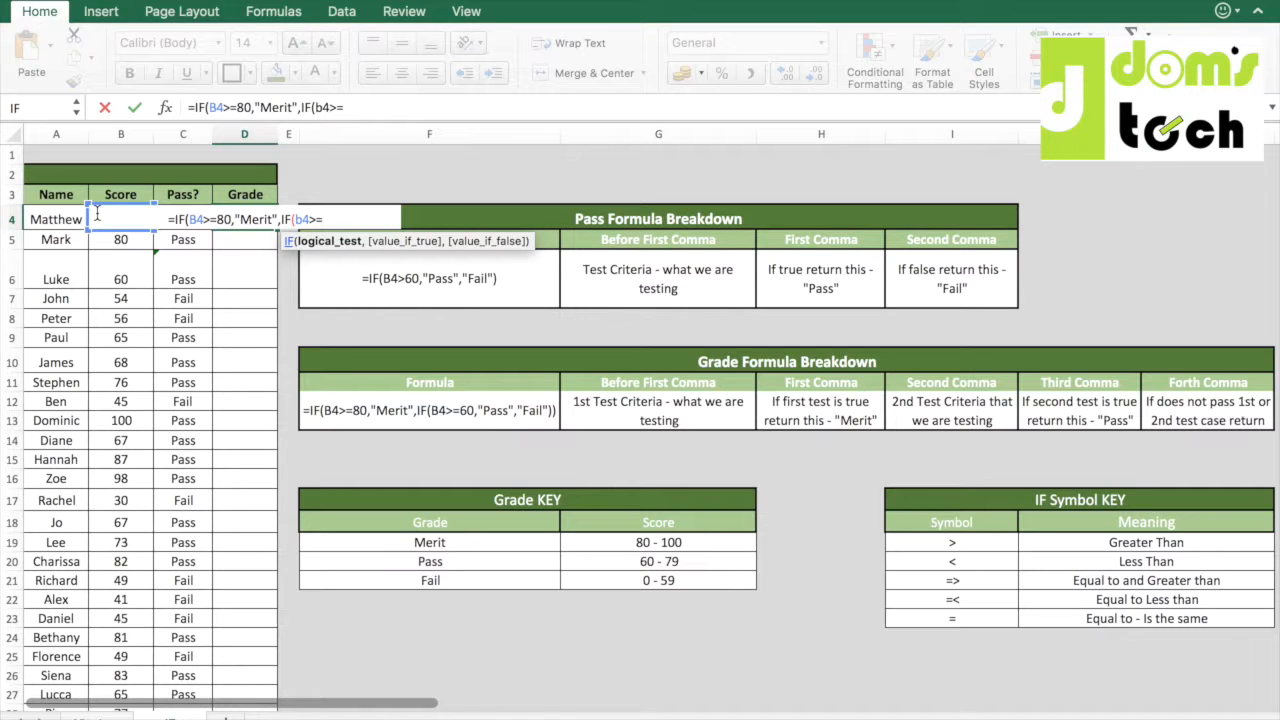
{"action": "type", "text": "60,"}
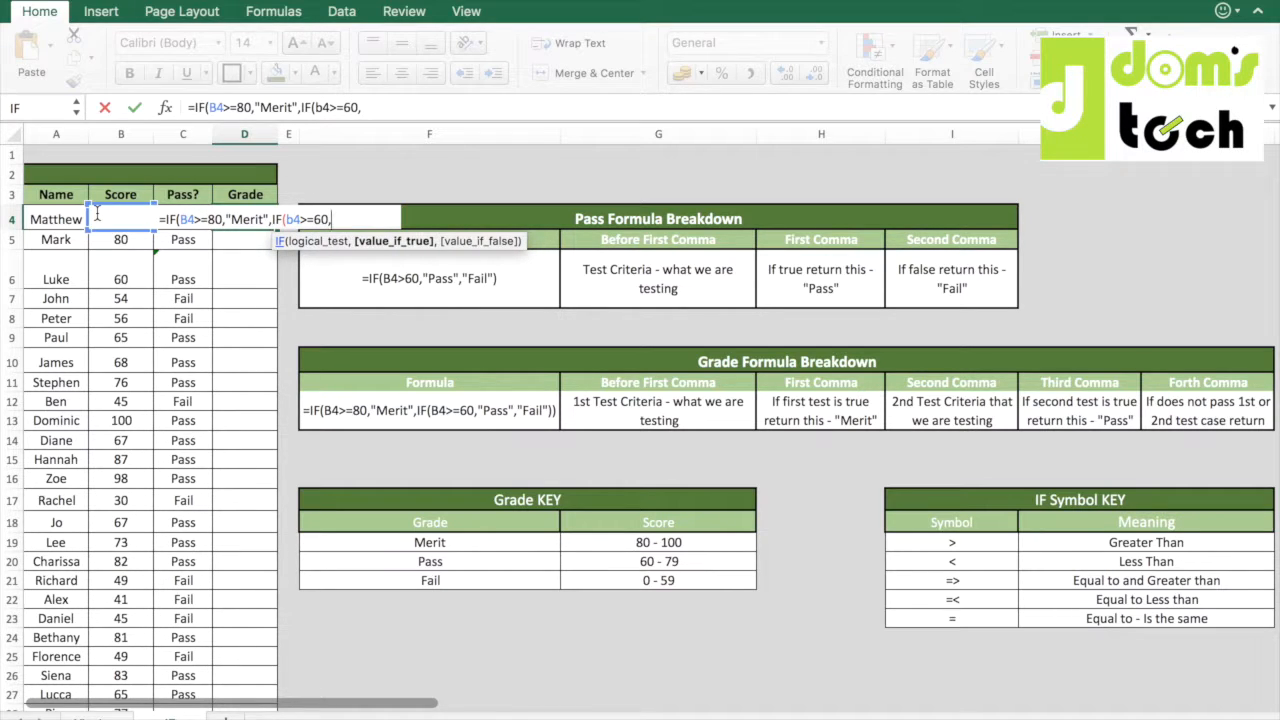
{"action": "type", "text": "\"pass"}
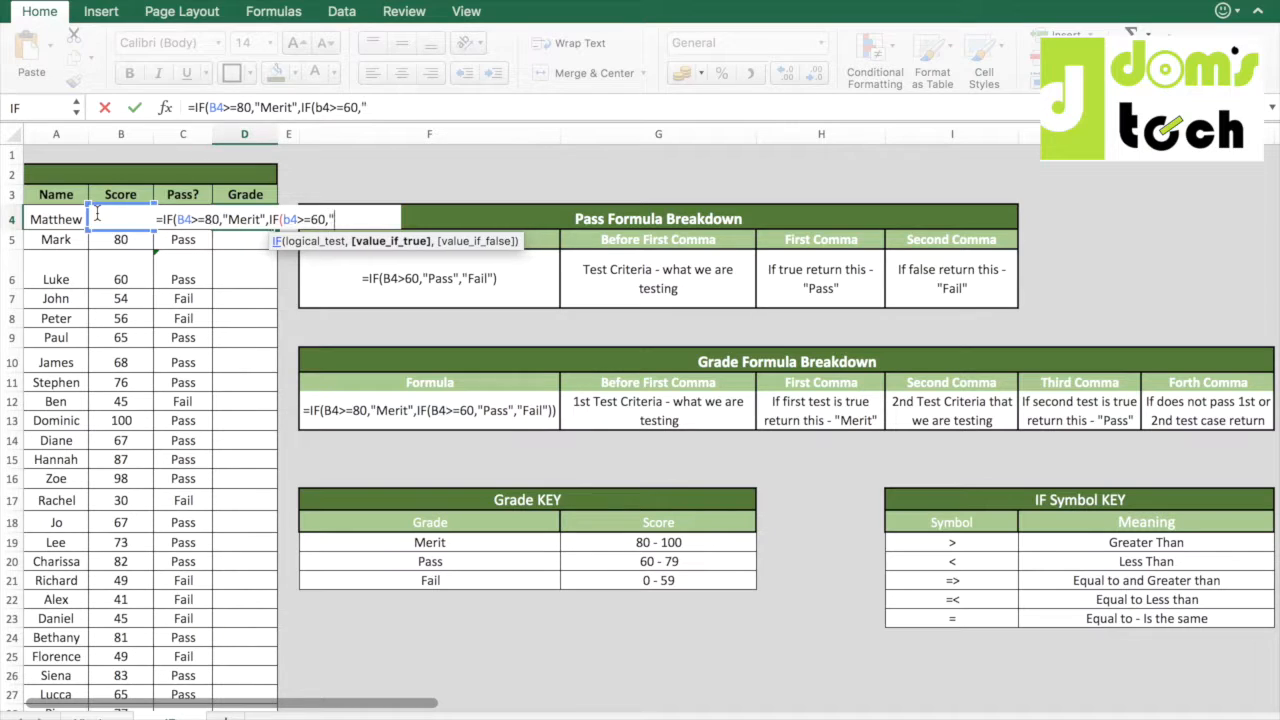
{"action": "key", "text": "BackSpace"}
{"action": "key", "text": "BackSpace"}
{"action": "key", "text": "BackSpace"}
{"action": "key", "text": "BackSpace"}
{"action": "type", "text": "Pas"}
{"action": "key", "text": "BackSpace"}
{"action": "type", "text": "ss"}
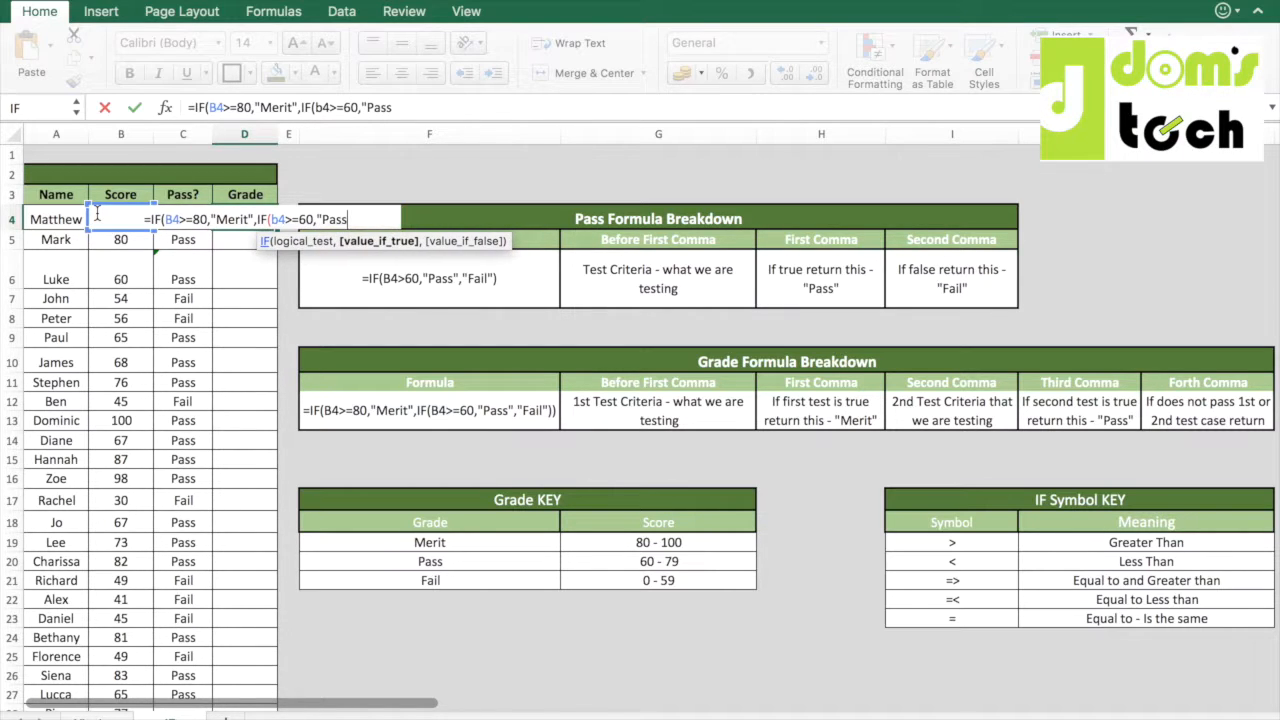
{"action": "type", "text": "\""}
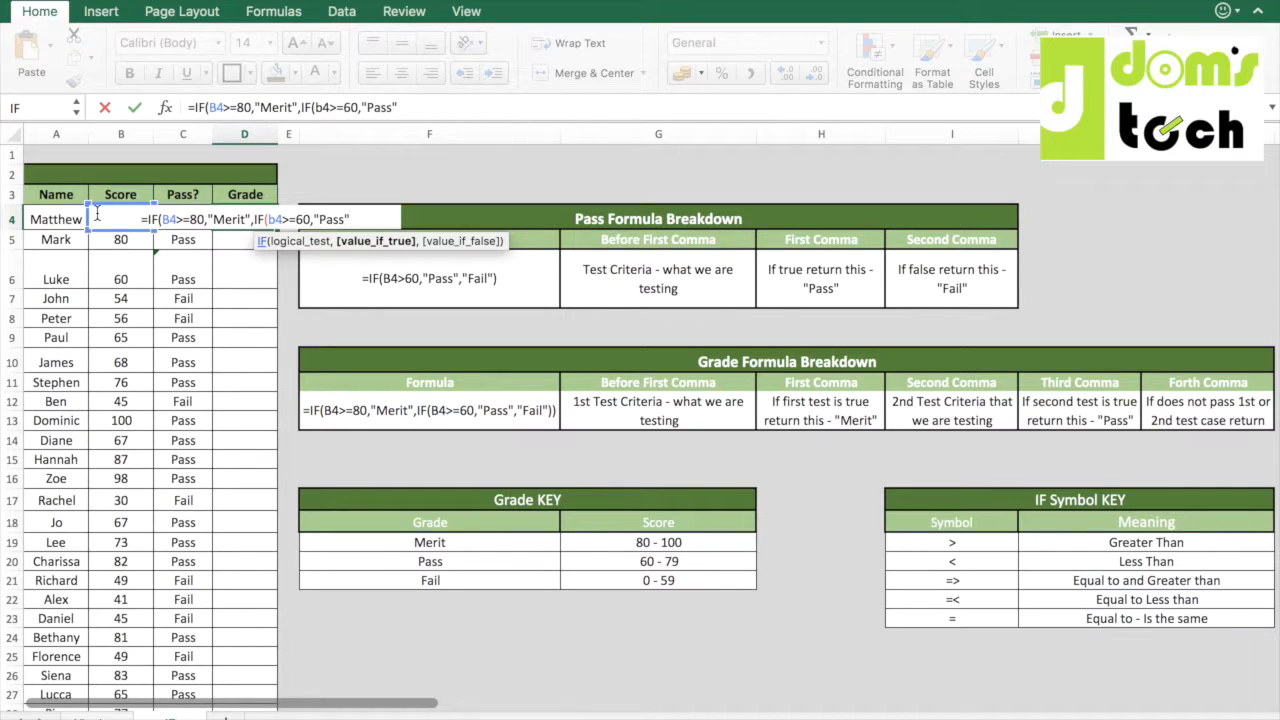
{"action": "type", "text": ","}
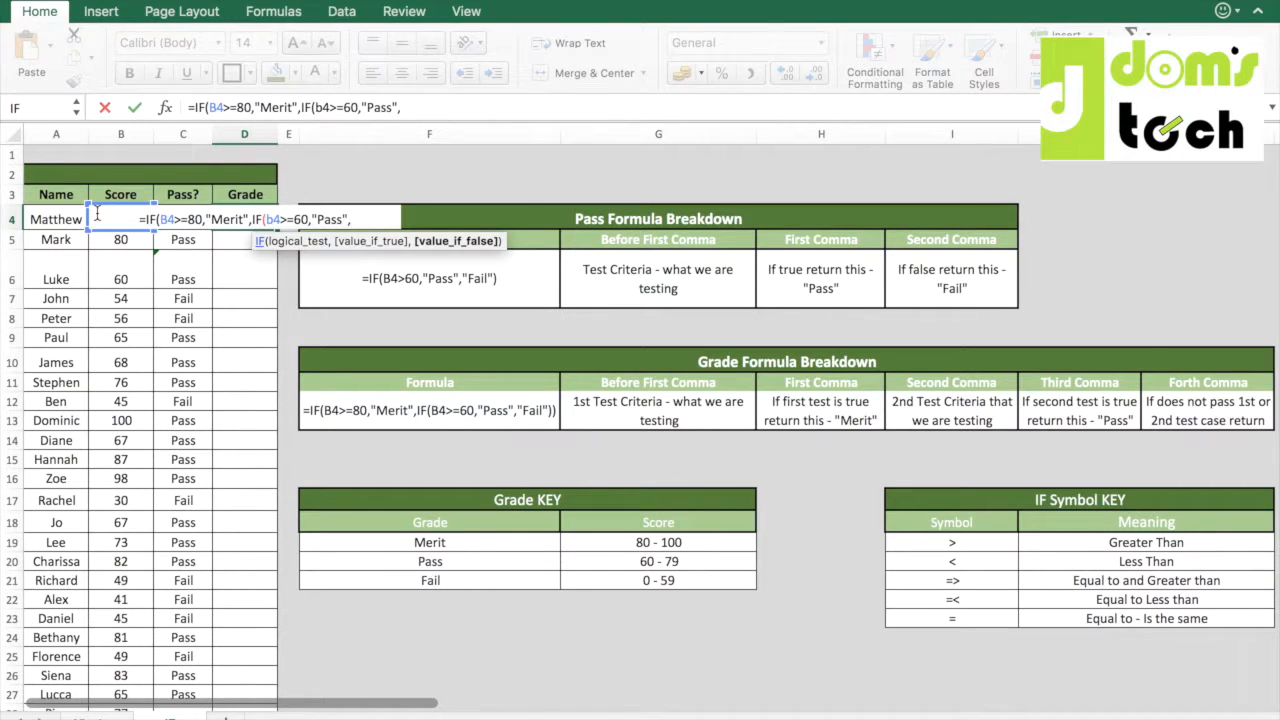
{"action": "type", "text": "\"Fail"}
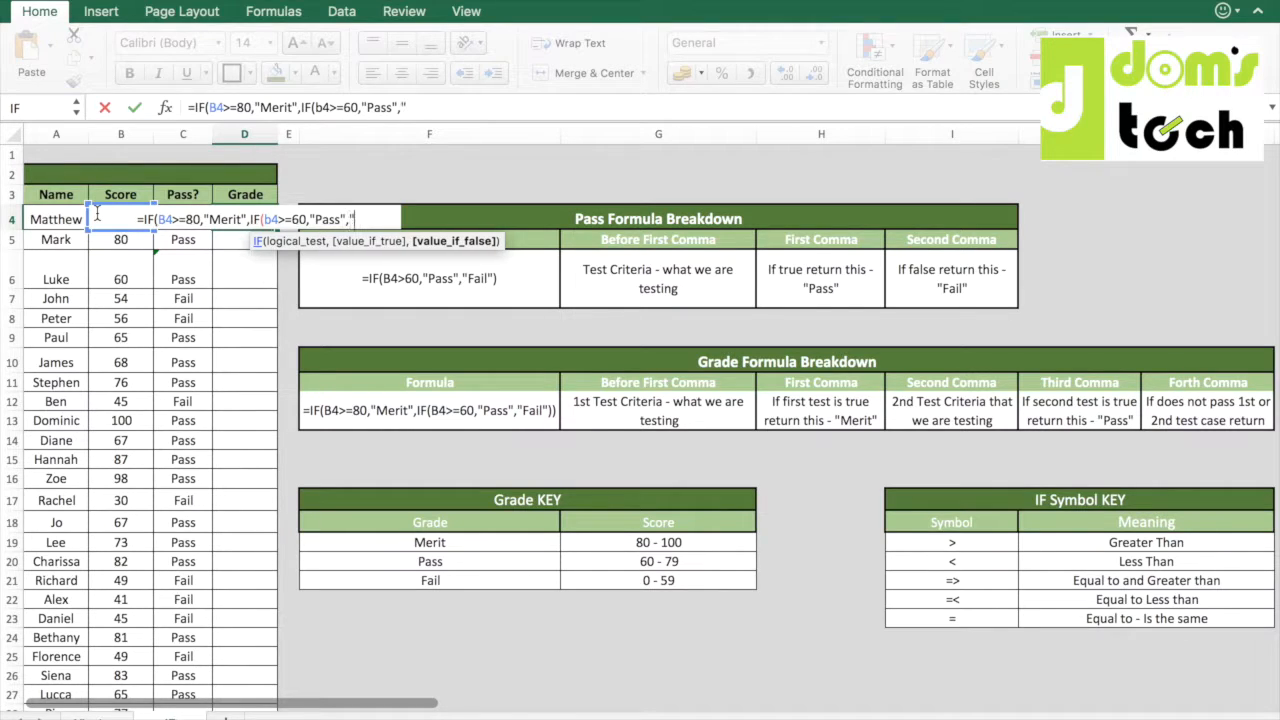
{"action": "type", "text": "\")"}
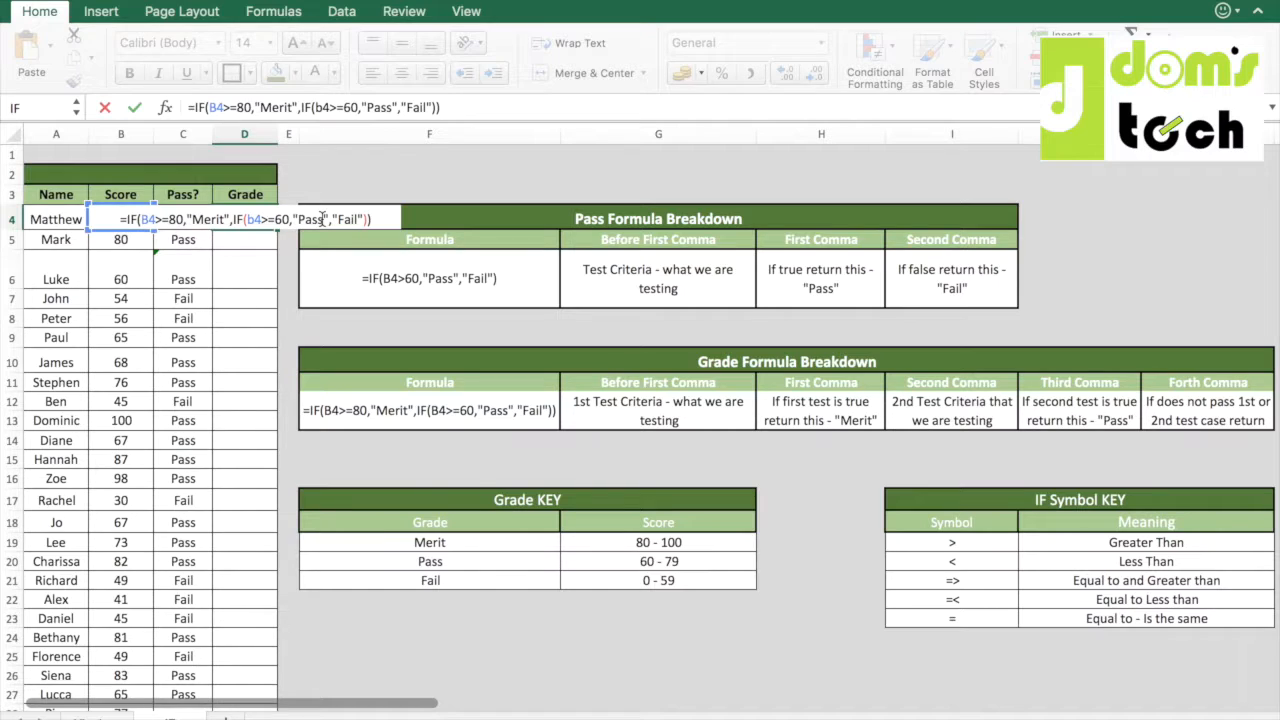
{"action": "key", "text": "Return"}
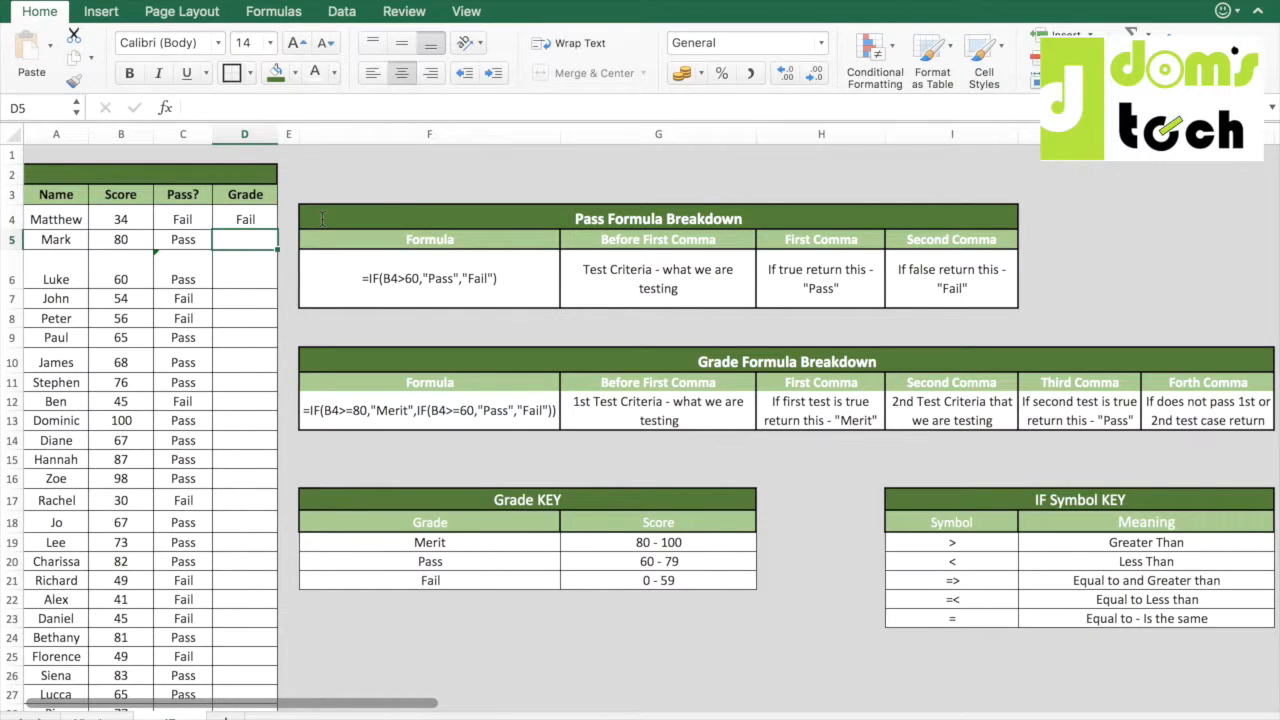
Step: Fill the grade formula in D4 down the Grade column to row 27
{"action": "left_click", "coordinate": [260, 219]}
{"action": "left_click_drag", "start_coordinate": [275, 230], "coordinate": [241, 700]}
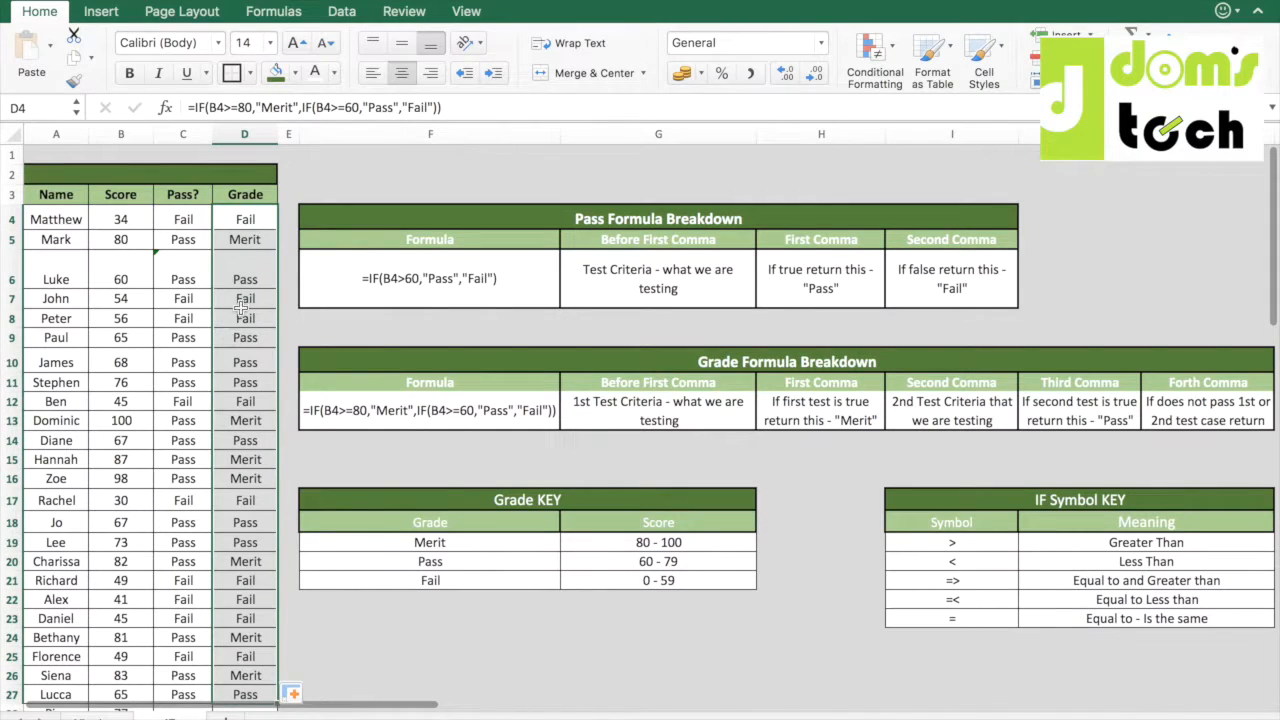
Step: Compare the pass result and grade in row 5 and examine the nested IF formula in D5
{"action": "left_click", "coordinate": [243, 240]}
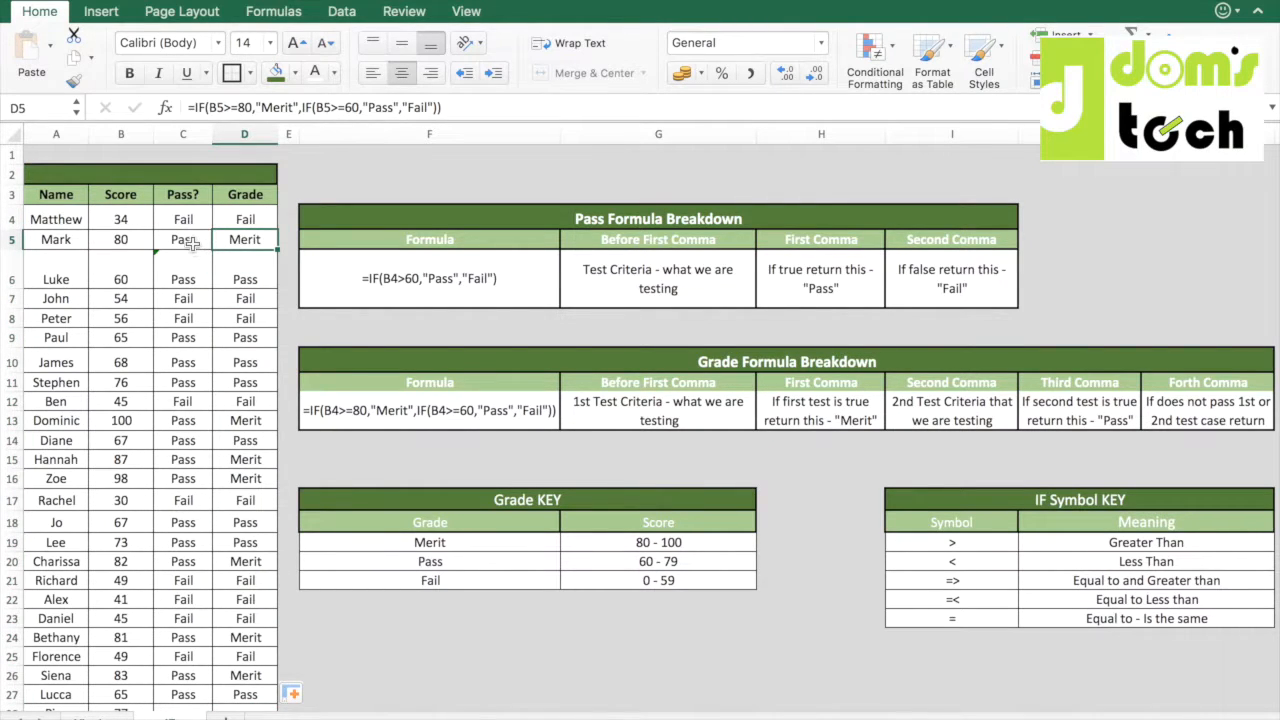
{"action": "left_click", "coordinate": [192, 243]}
{"action": "left_click", "coordinate": [243, 238]}
{"action": "left_click", "coordinate": [314, 107]}
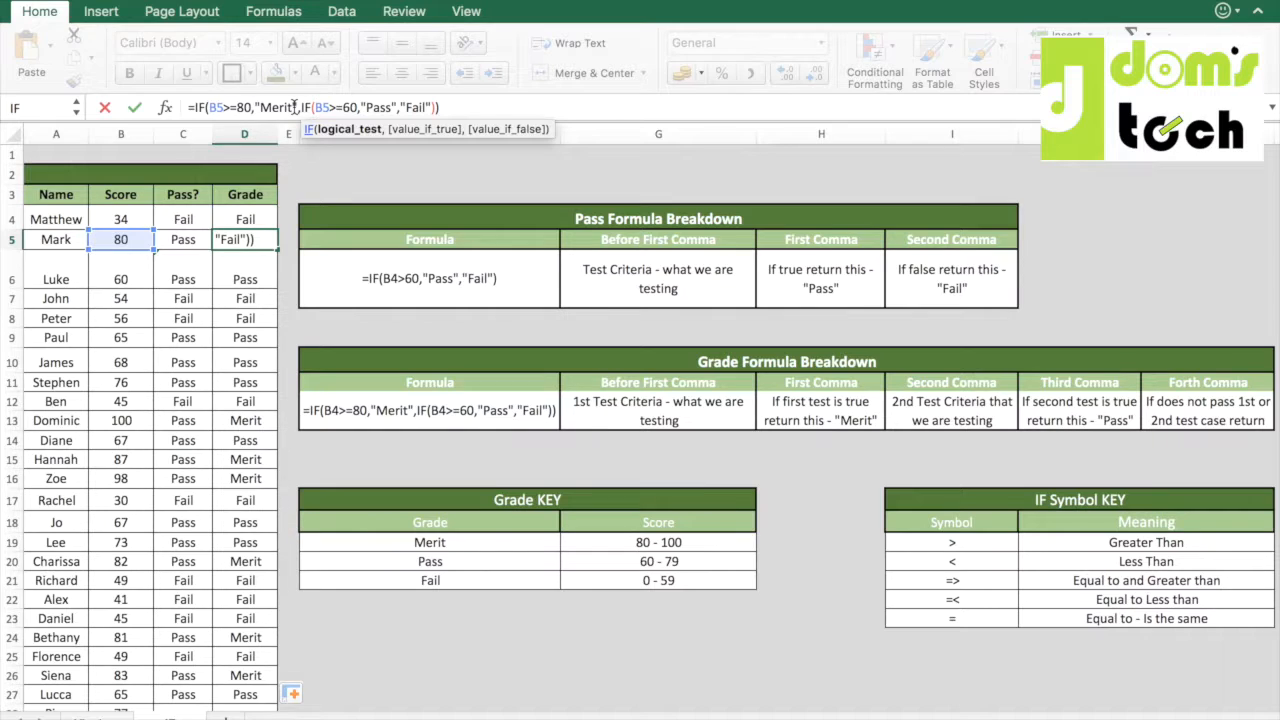
{"action": "key", "text": "Return"}
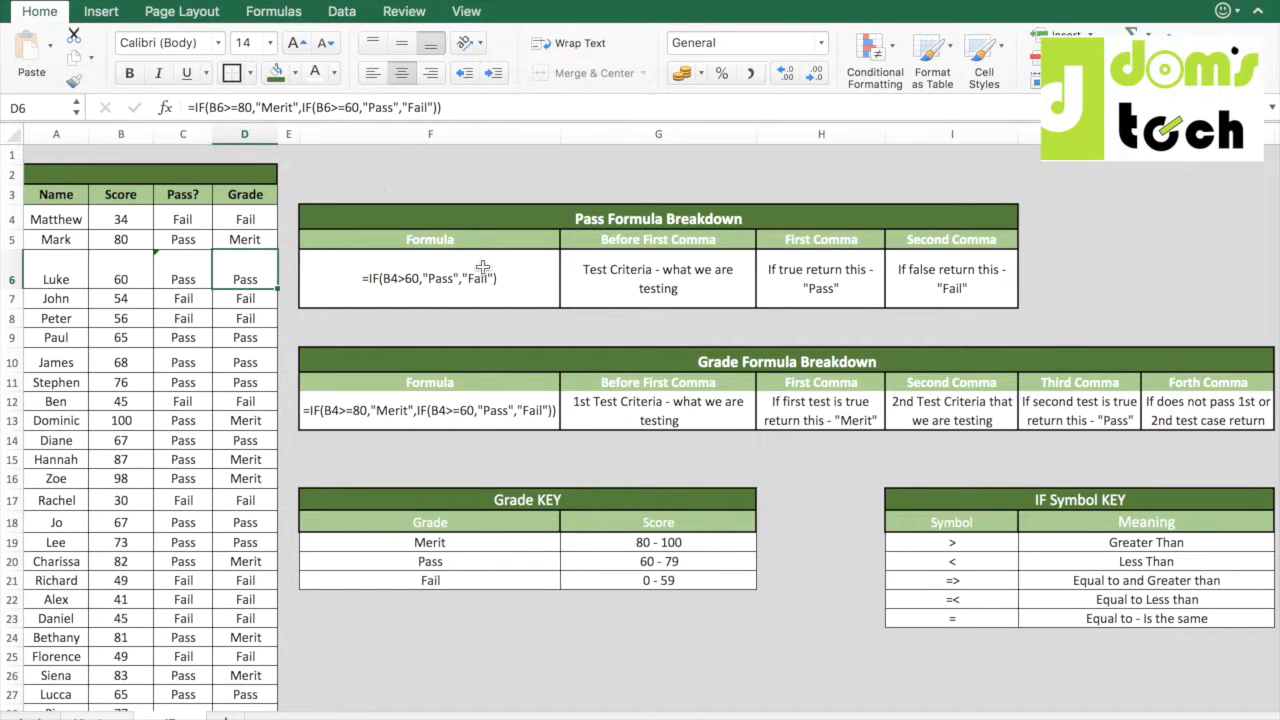
Step: Review the formula parts explained in the Pass Formula Breakdown and Grade Formula Breakdown tables
{"action": "left_click", "coordinate": [537, 283]}
{"action": "left_click", "coordinate": [718, 270]}
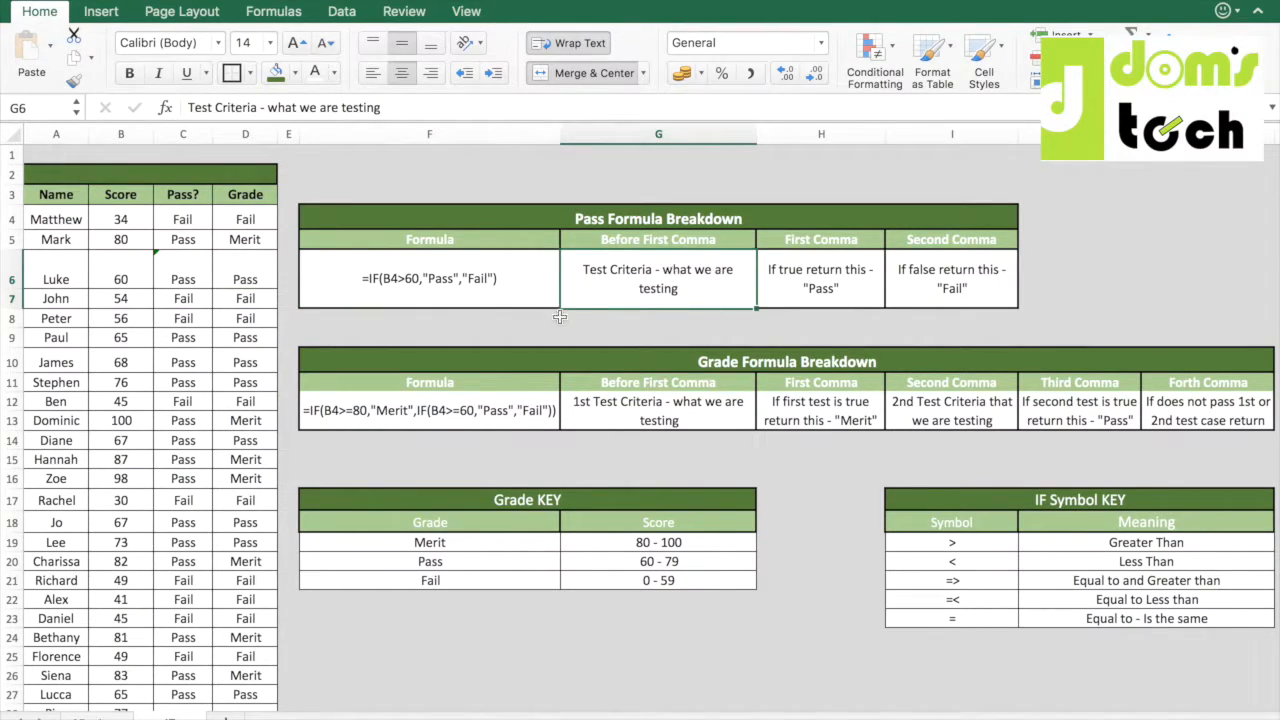
{"action": "left_click", "coordinate": [538, 401]}
{"action": "left_click", "coordinate": [636, 400]}
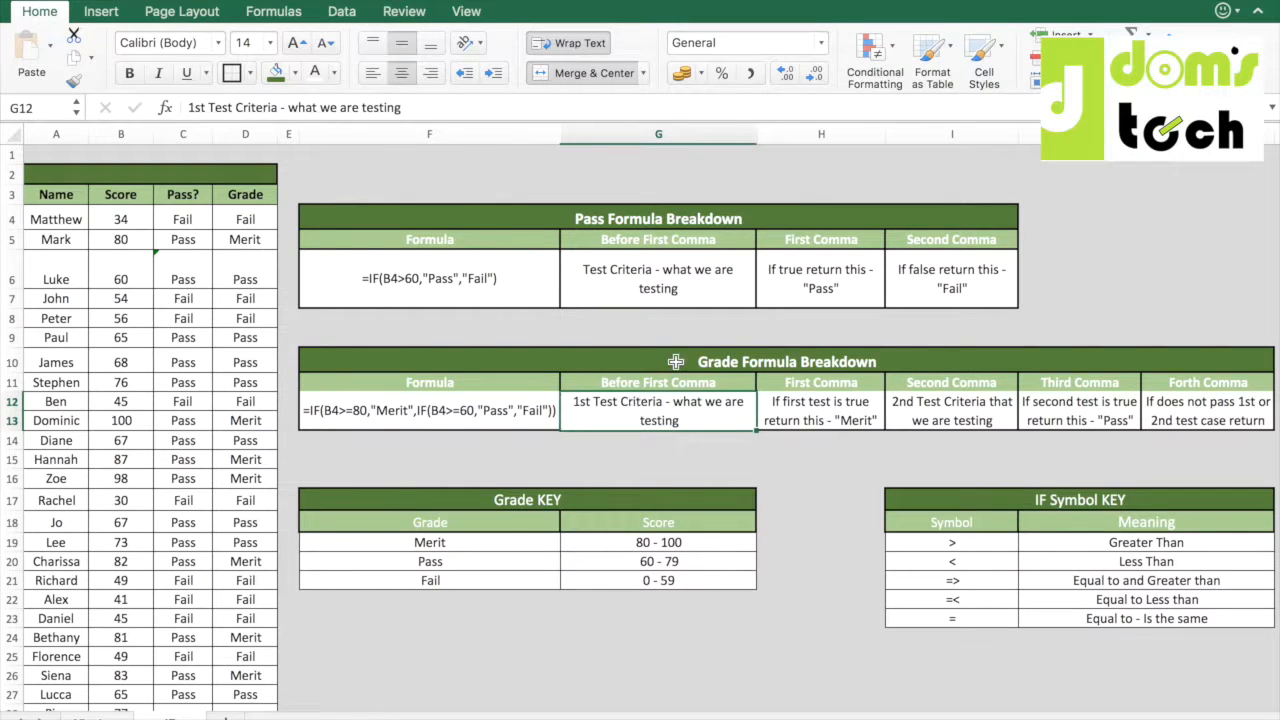
{"action": "left_click", "coordinate": [833, 418]}
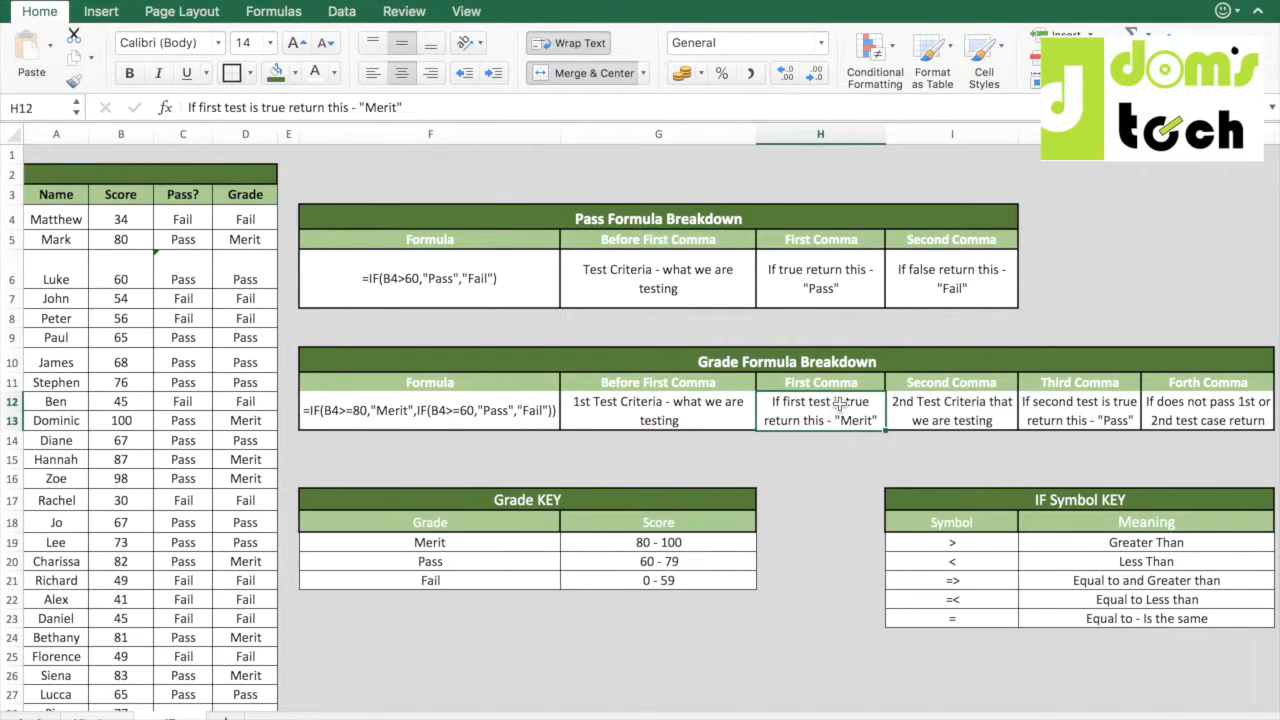
{"action": "left_click", "coordinate": [945, 413]}
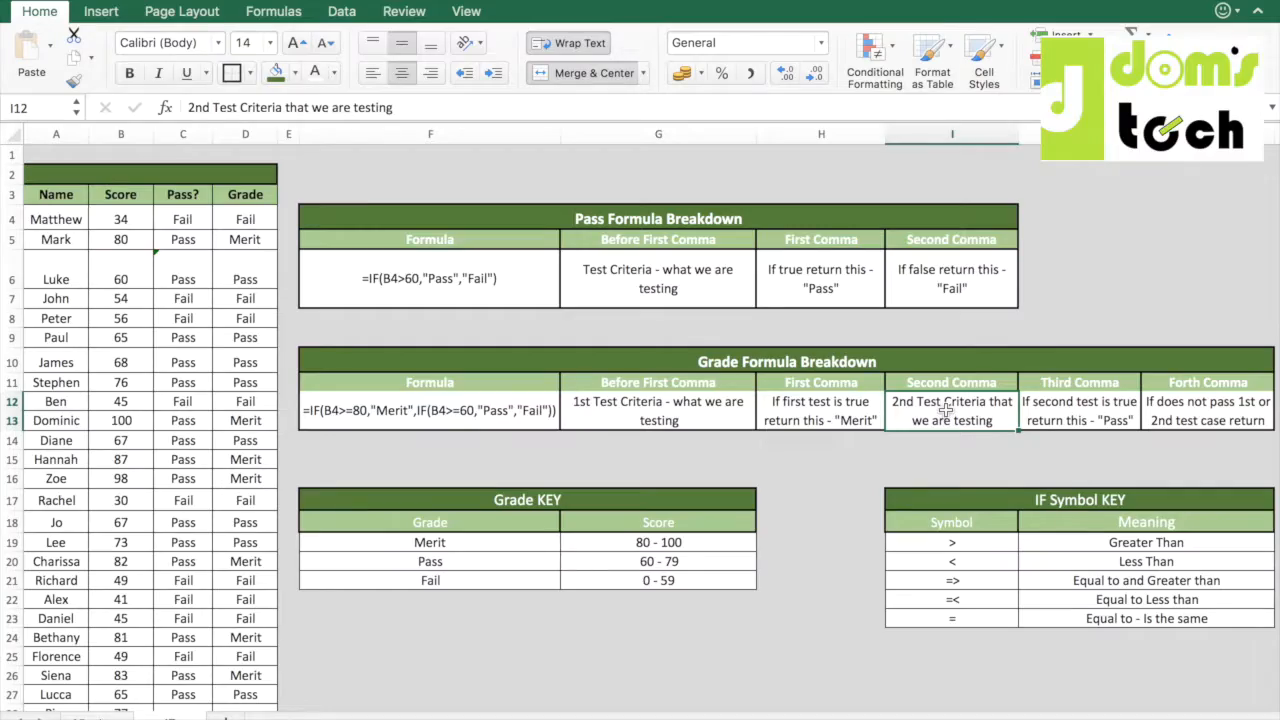